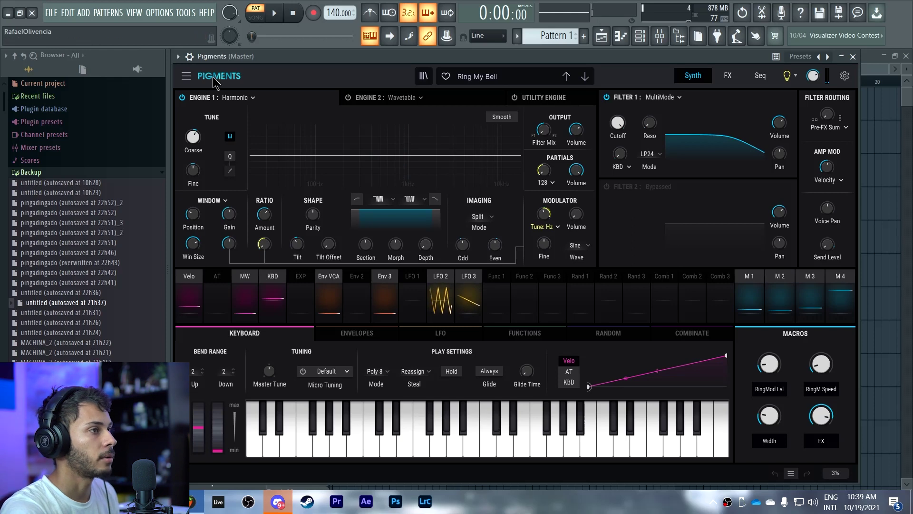
Create a new default preset and set Engine 1 to the Analog type.
{"action": "left_click", "coordinate": [186, 76]}
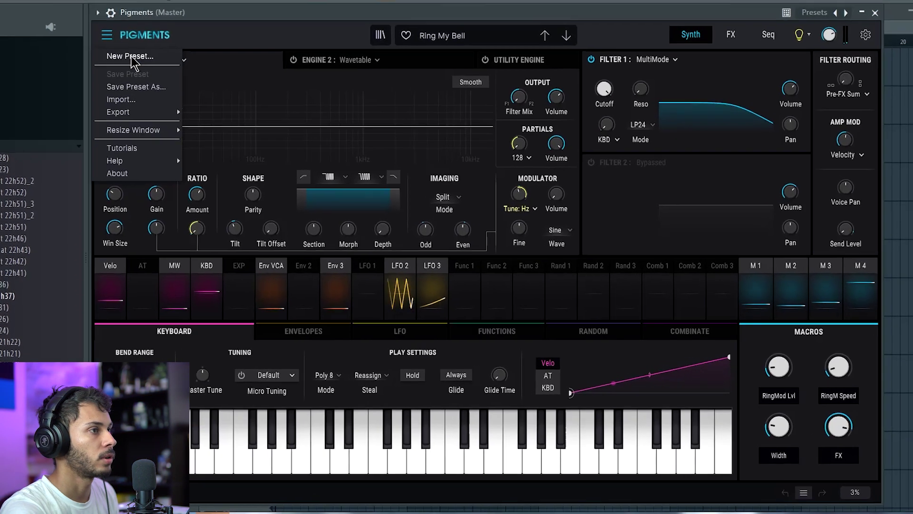
{"action": "left_click", "coordinate": [131, 56]}
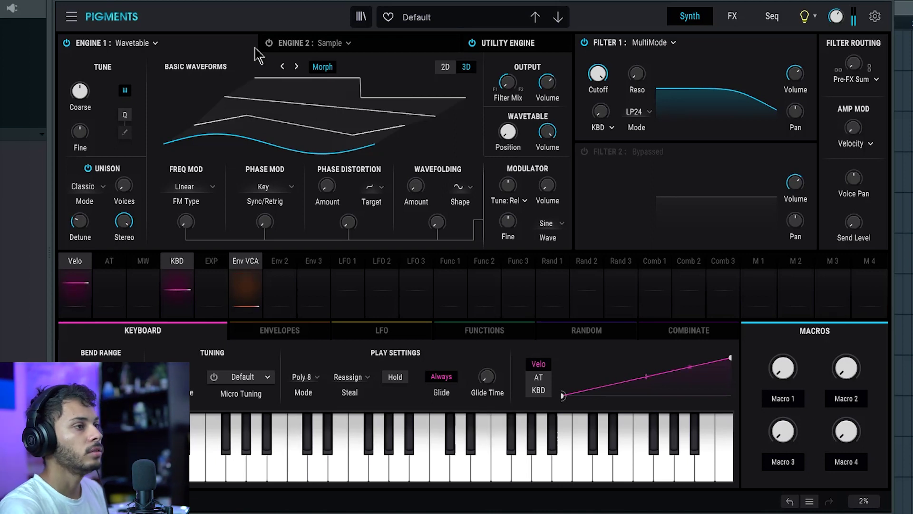
{"action": "left_click", "coordinate": [152, 43]}
{"action": "left_click", "coordinate": [109, 90]}
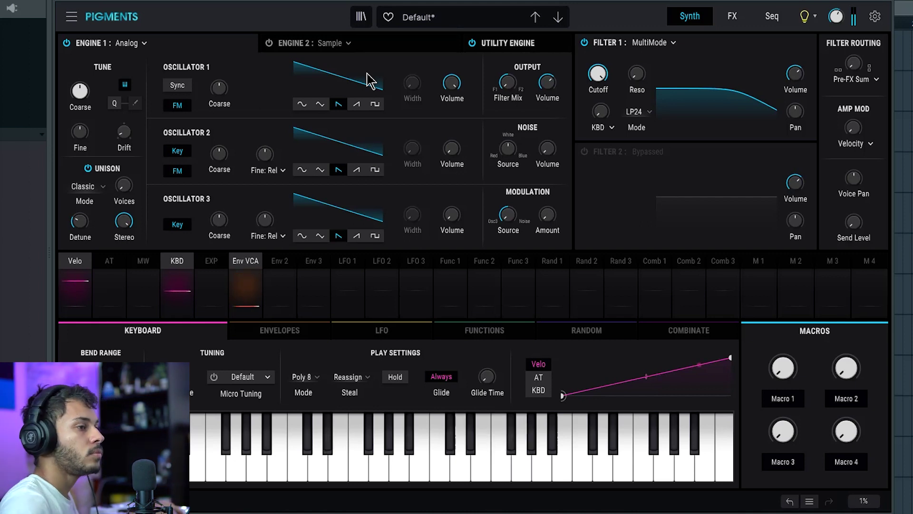
Turn up oscillator 2's volume in Engine 1 and fine-tune it slightly sharp.
{"action": "mouse_move", "coordinate": [466, 141]}
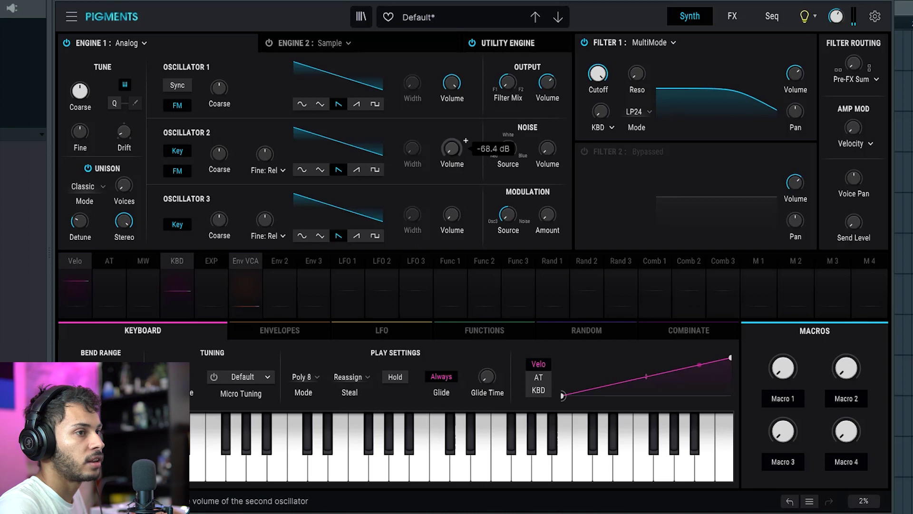
{"action": "left_click_drag", "start_coordinate": [466, 141], "coordinate": [466, 122]}
{"action": "mouse_move", "coordinate": [261, 154]}
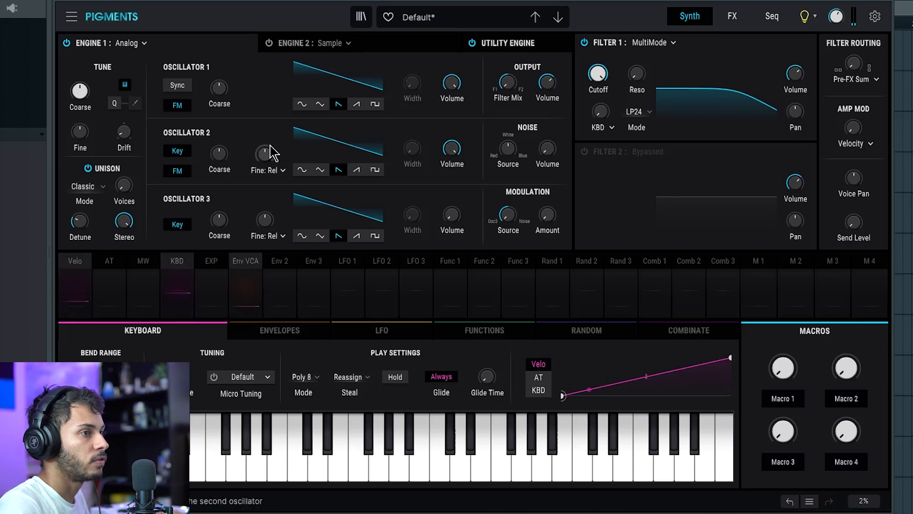
{"action": "left_click_drag", "start_coordinate": [264, 153], "coordinate": [264, 150]}
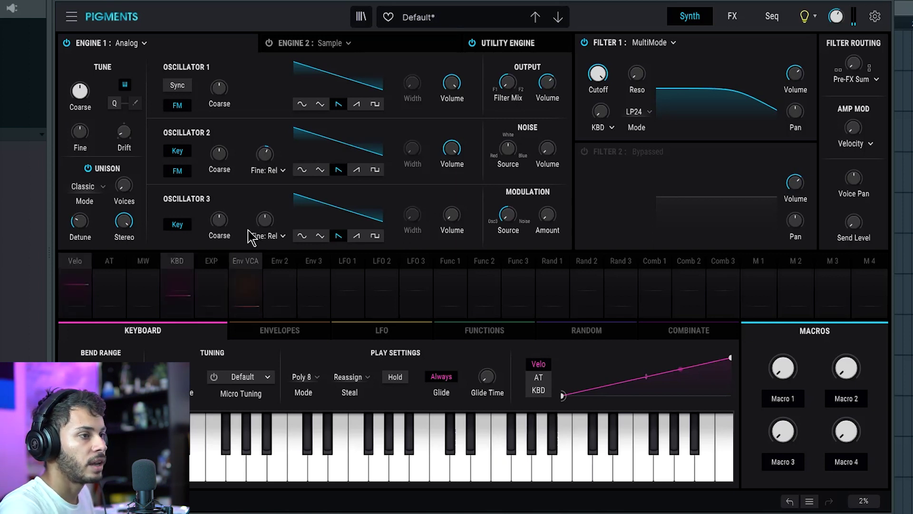
Turn up oscillator 3's volume in Engine 1 and raise its coarse tuning.
{"action": "left_click_drag", "start_coordinate": [453, 221], "coordinate": [452, 198]}
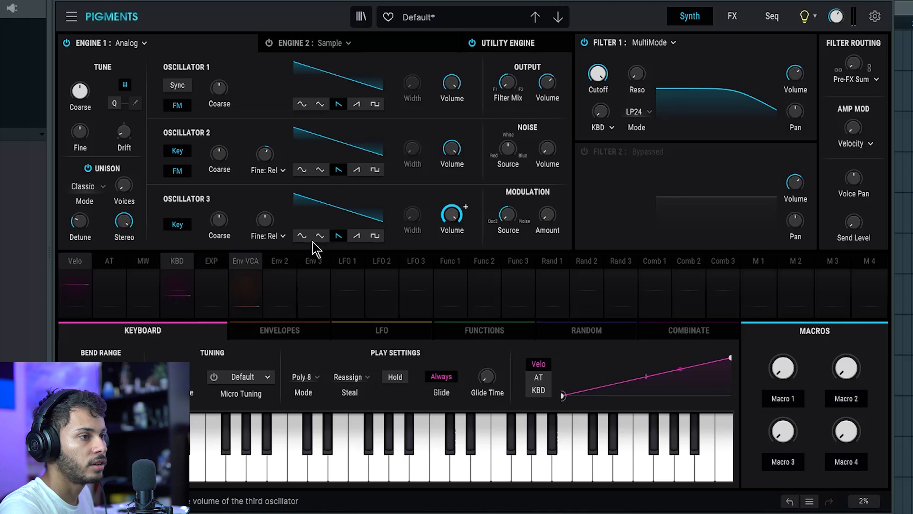
{"action": "left_click_drag", "start_coordinate": [219, 219], "coordinate": [219, 202]}
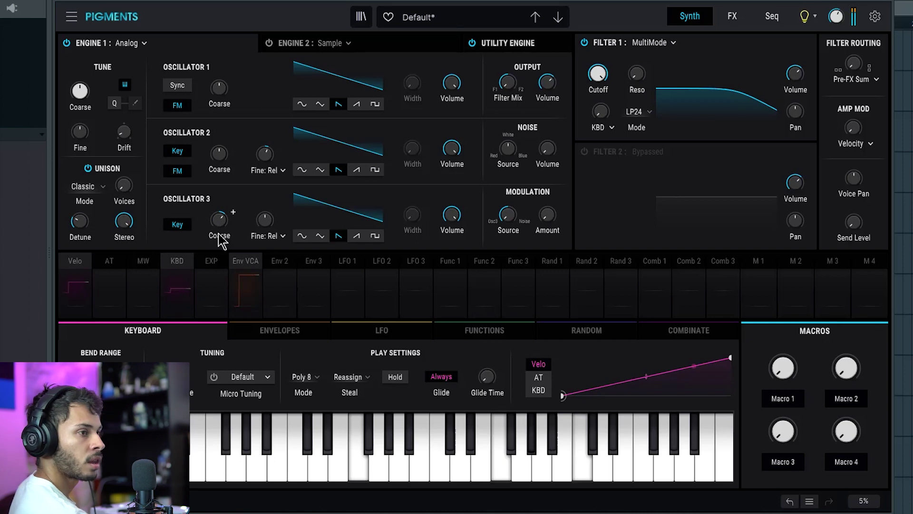
{"action": "left_click_drag", "start_coordinate": [220, 220], "coordinate": [219, 215]}
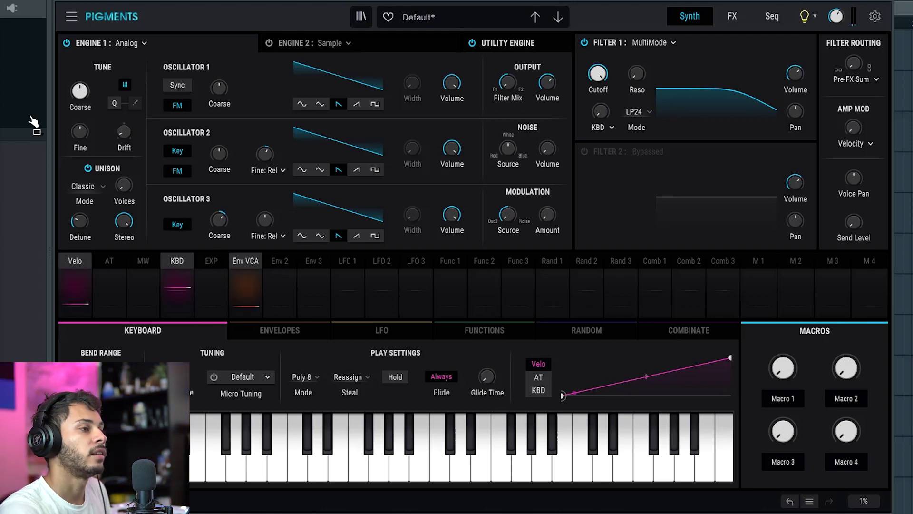
Set Engine 1's unison mode to Super, with the mix turned fully up and a moderately higher detune.
{"action": "left_click", "coordinate": [97, 187]}
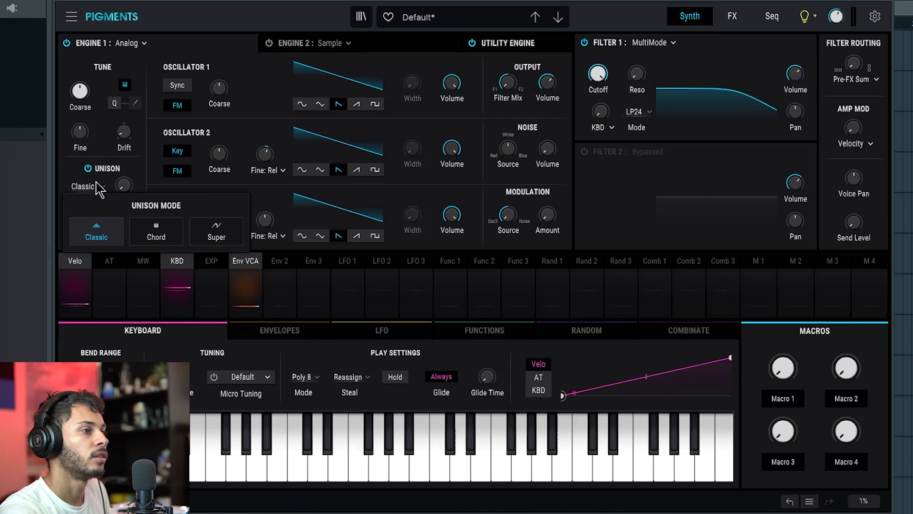
{"action": "left_click", "coordinate": [216, 228]}
{"action": "left_click_drag", "start_coordinate": [123, 185], "coordinate": [122, 198]}
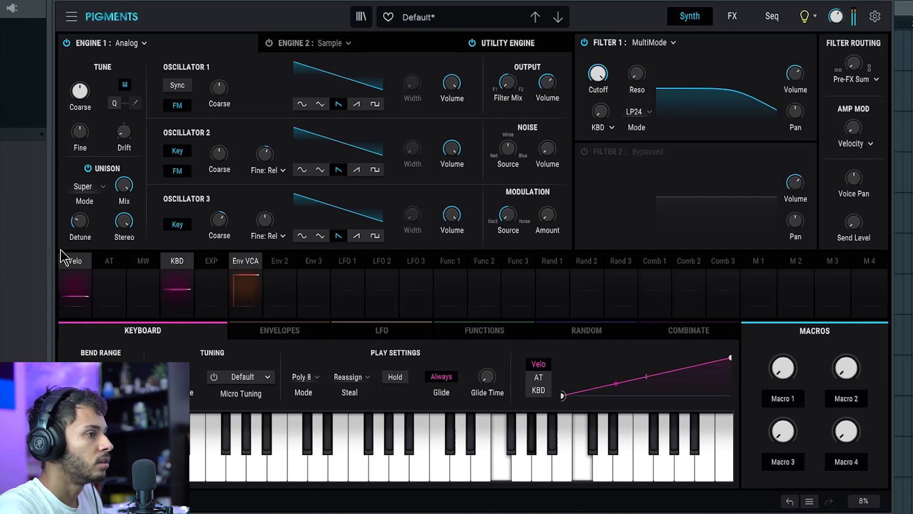
{"action": "mouse_move", "coordinate": [94, 213]}
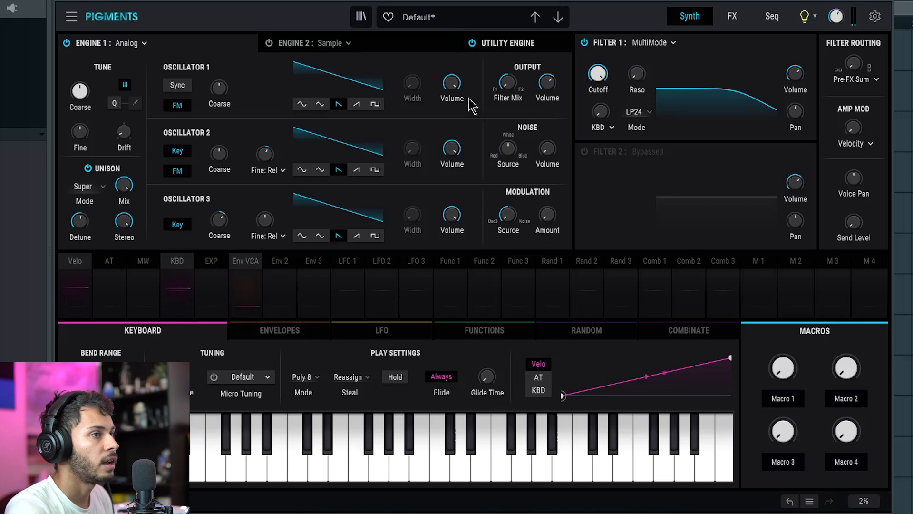
Enable Engine 2 as an Analog engine and switch Engine 1 off to isolate it.
{"action": "left_click", "coordinate": [300, 44]}
{"action": "left_click", "coordinate": [330, 43]}
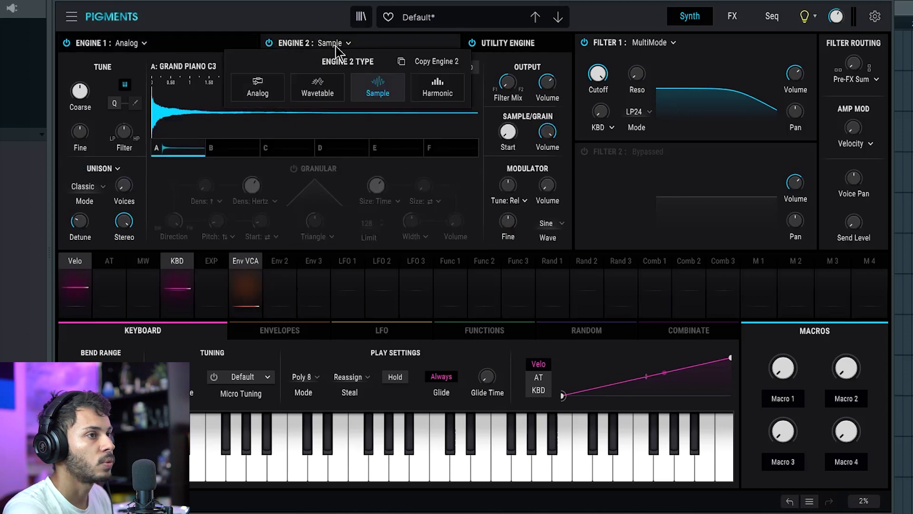
{"action": "left_click", "coordinate": [280, 93]}
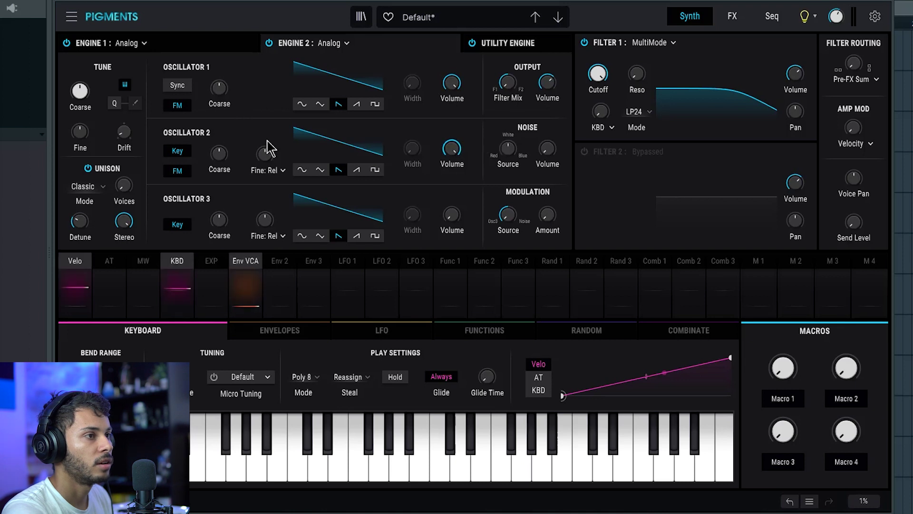
{"action": "mouse_move", "coordinate": [227, 97]}
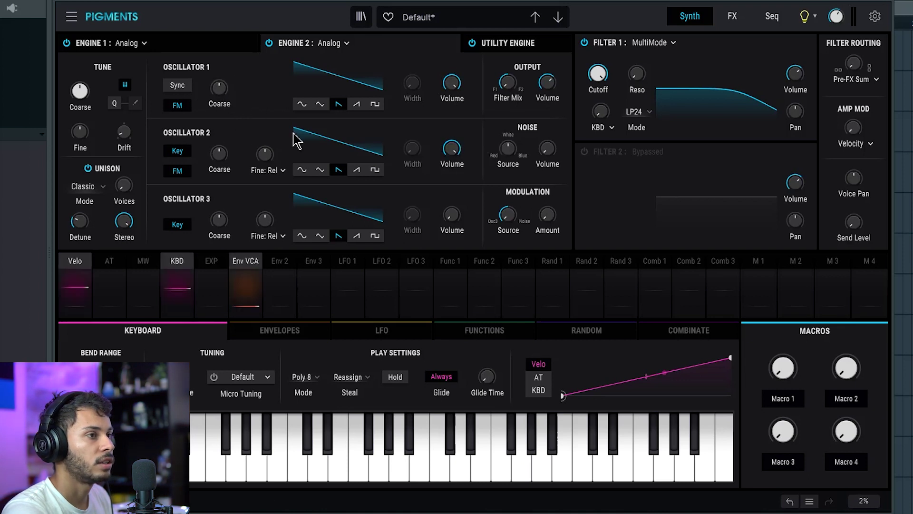
{"action": "left_click", "coordinate": [67, 43]}
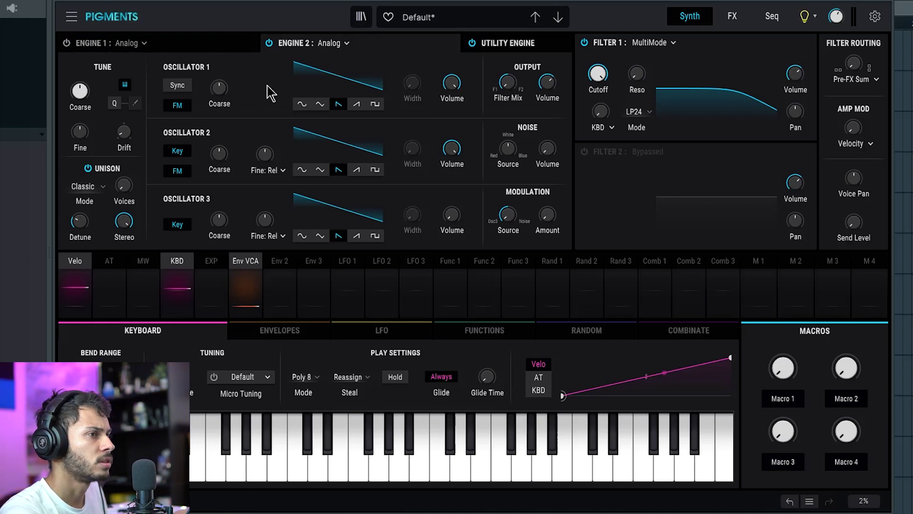
In Engine 2, fine-tune oscillator 2 slightly flat and bring up oscillator 3's volume with coarse tuning at -12 semitones.
{"action": "mouse_move", "coordinate": [264, 153]}
{"action": "left_mouse_down"}
{"action": "mouse_move", "coordinate": [264, 164]}
{"action": "mouse_move", "coordinate": [282, 147]}
{"action": "mouse_move", "coordinate": [265, 152]}
{"action": "left_mouse_up"}
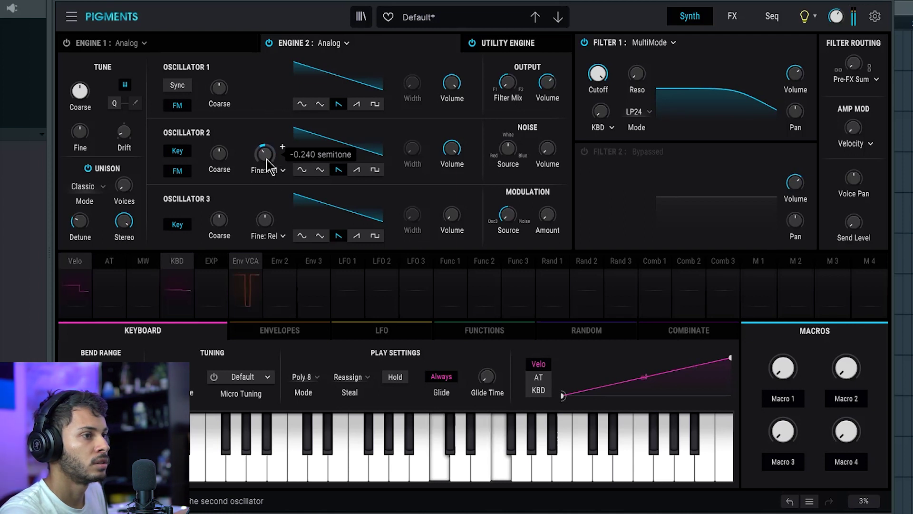
{"action": "double_click", "coordinate": [452, 215]}
{"action": "mouse_move", "coordinate": [219, 219]}
{"action": "left_mouse_down"}
{"action": "mouse_move", "coordinate": [219, 244]}
{"action": "mouse_move", "coordinate": [222, 219]}
{"action": "left_mouse_up"}
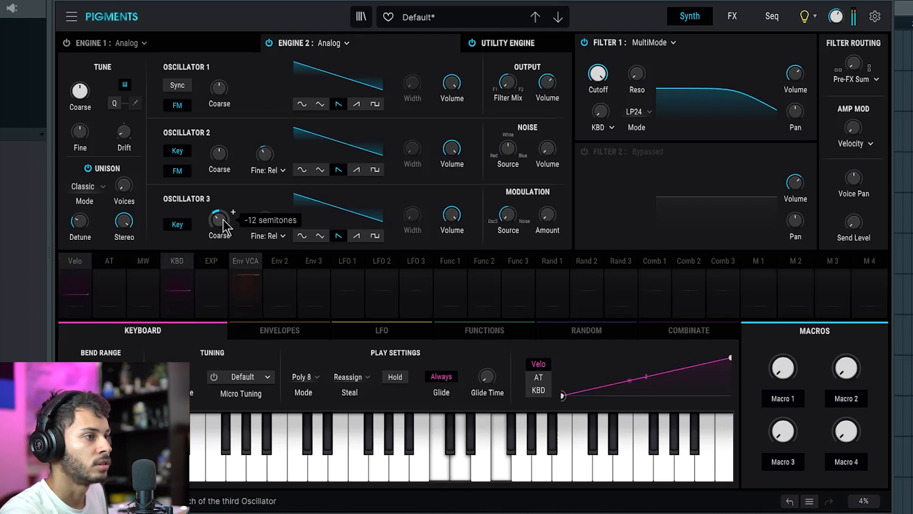
Set Engine 2's unison mode to Super, with the mix turned fully up and detune at about 16.7 %.
{"action": "left_click", "coordinate": [101, 186]}
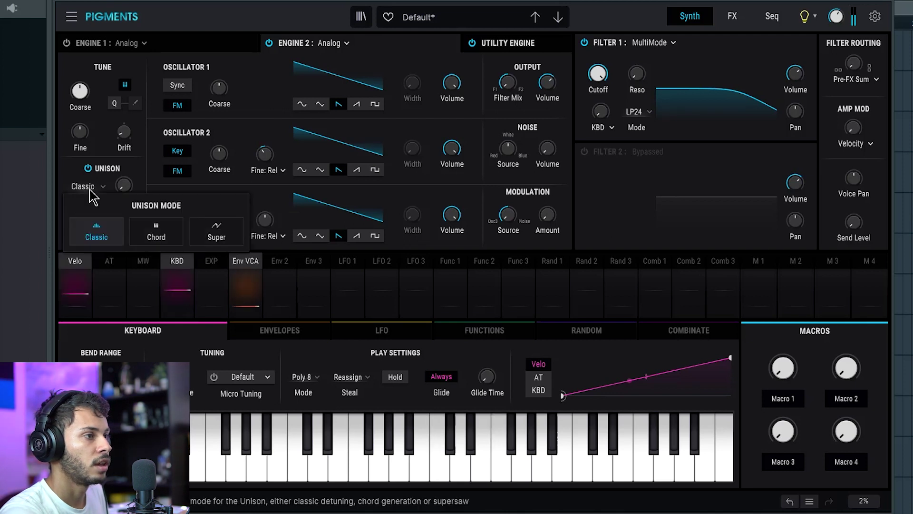
{"action": "left_click", "coordinate": [217, 240]}
{"action": "left_click_drag", "start_coordinate": [127, 191], "coordinate": [127, 148]}
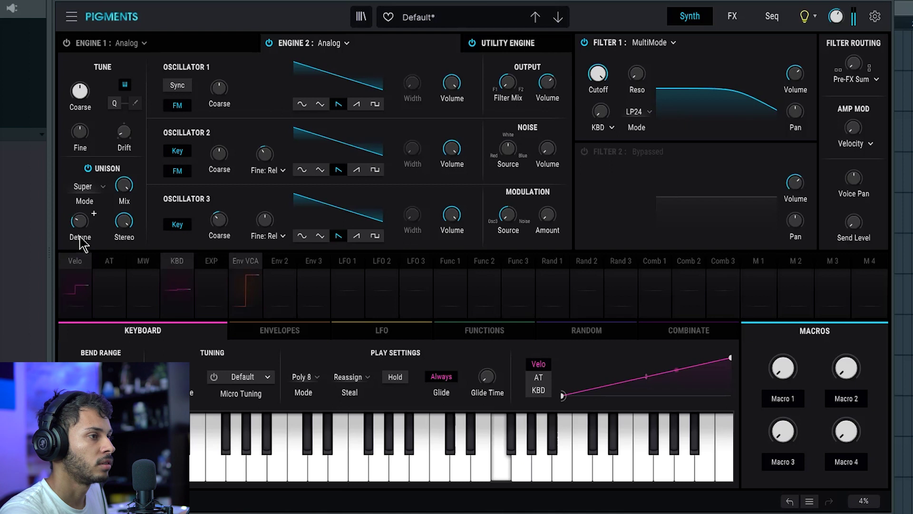
{"action": "left_click_drag", "start_coordinate": [79, 220], "coordinate": [80, 204]}
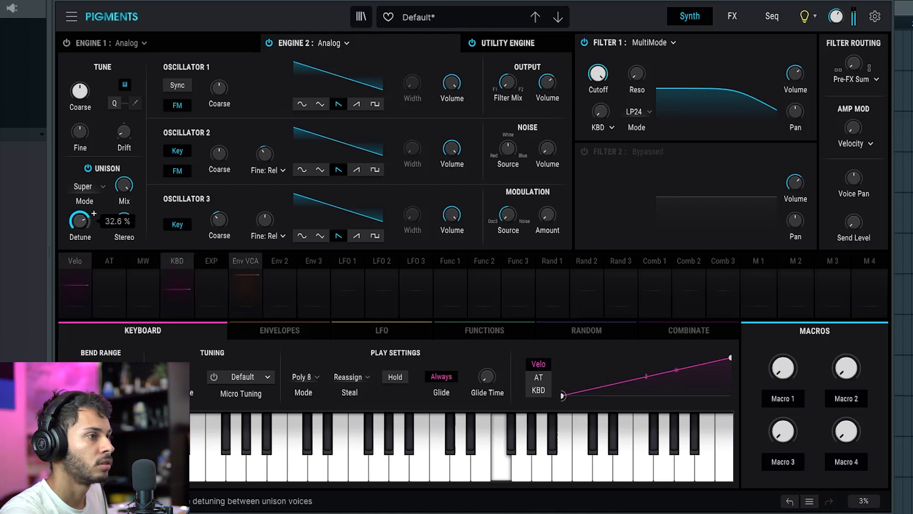
{"action": "left_click_drag", "start_coordinate": [79, 205], "coordinate": [79, 211]}
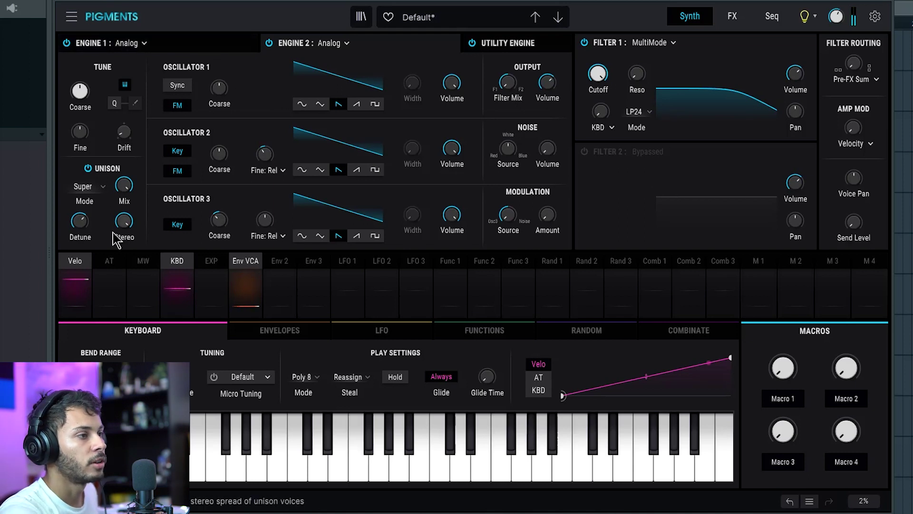
{"action": "mouse_move", "coordinate": [93, 213]}
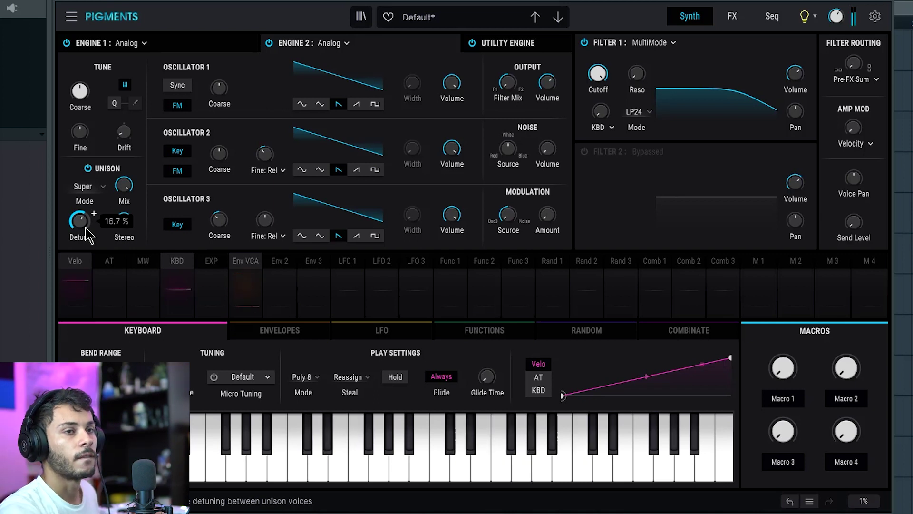
Remove the Delay and Reverb effects from the FX A chain.
{"action": "left_click", "coordinate": [733, 17]}
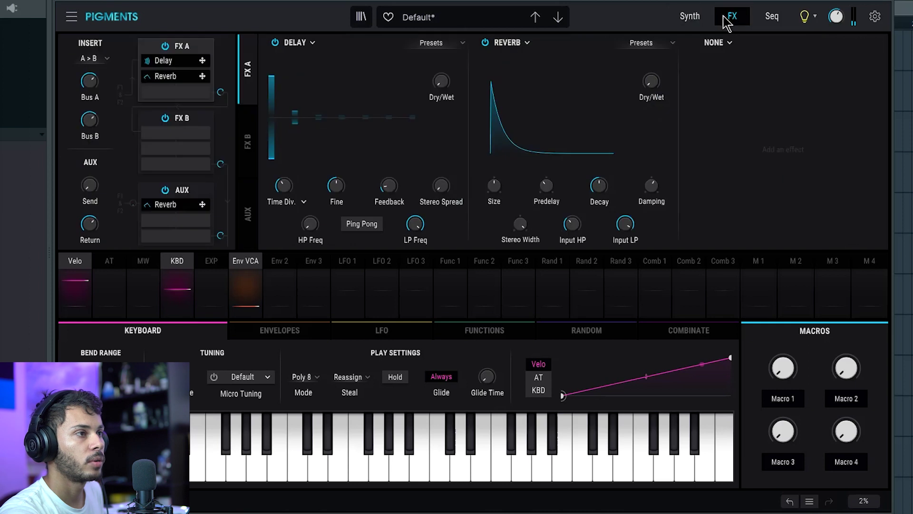
{"action": "left_click", "coordinate": [300, 48]}
{"action": "left_click", "coordinate": [311, 62]}
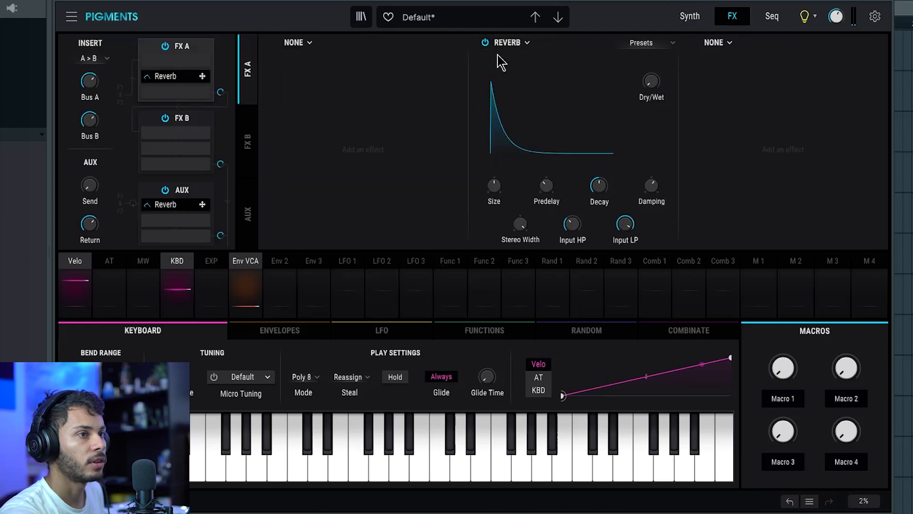
{"action": "left_click", "coordinate": [518, 45]}
{"action": "left_click", "coordinate": [524, 65]}
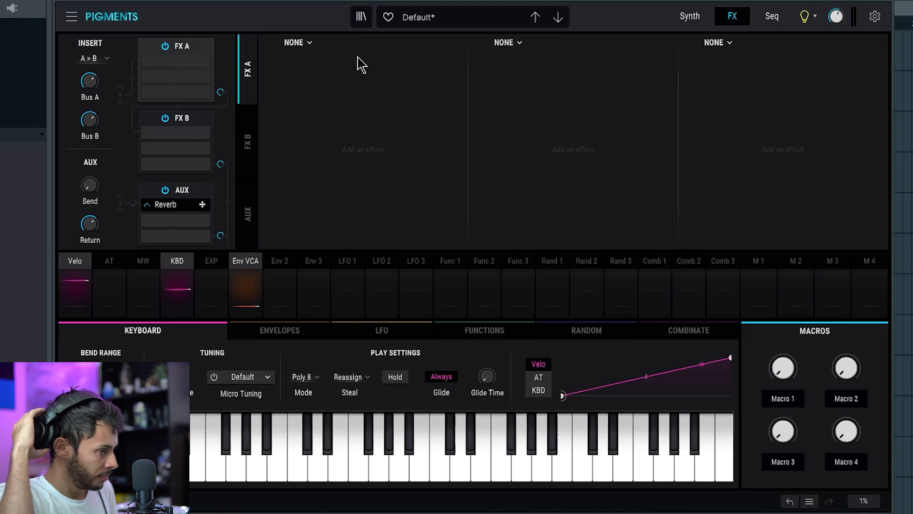
Add a Chorus to the first FX A slot with high depth, and low delay, rate, feedback and dry/wet amounts.
{"action": "left_click", "coordinate": [299, 42]}
{"action": "left_click", "coordinate": [330, 259]}
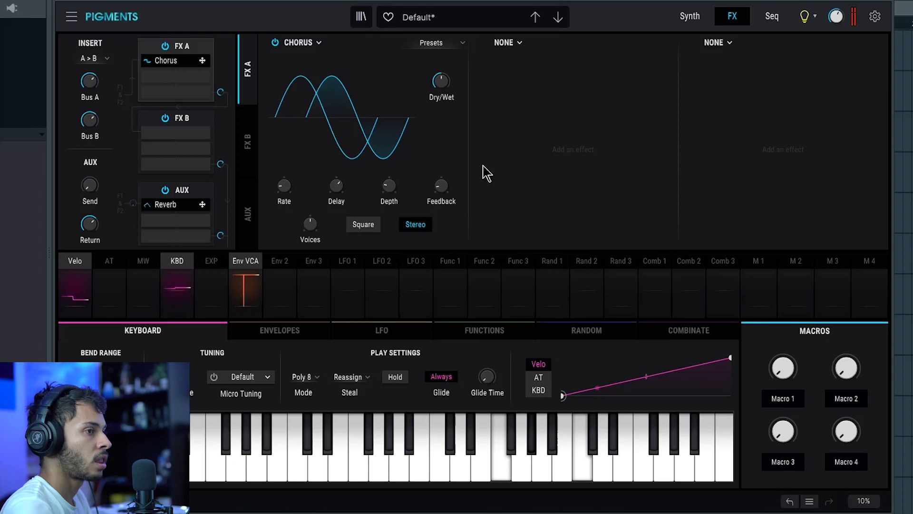
{"action": "mouse_move", "coordinate": [440, 187]}
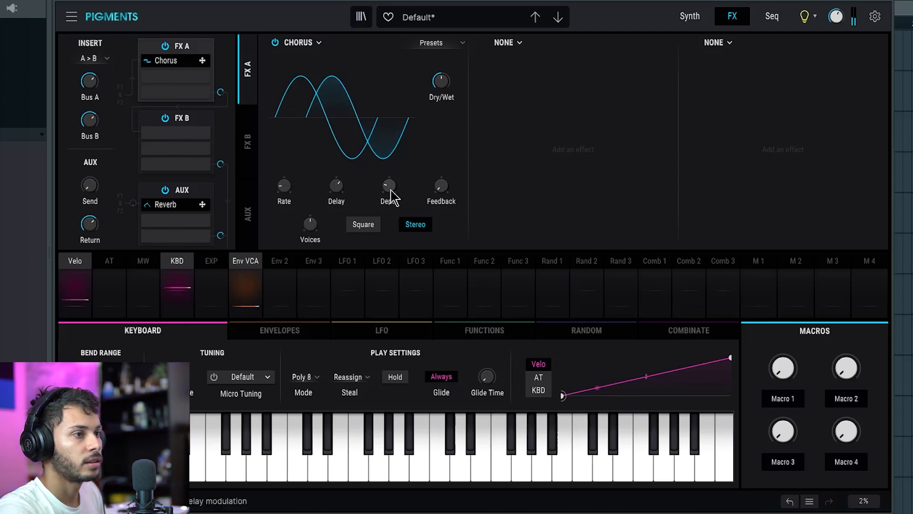
{"action": "mouse_move", "coordinate": [337, 185]}
{"action": "mouse_move", "coordinate": [336, 186]}
{"action": "left_mouse_down"}
{"action": "mouse_move", "coordinate": [337, 204]}
{"action": "mouse_move", "coordinate": [347, 188]}
{"action": "left_mouse_up"}
{"action": "mouse_move", "coordinate": [389, 185]}
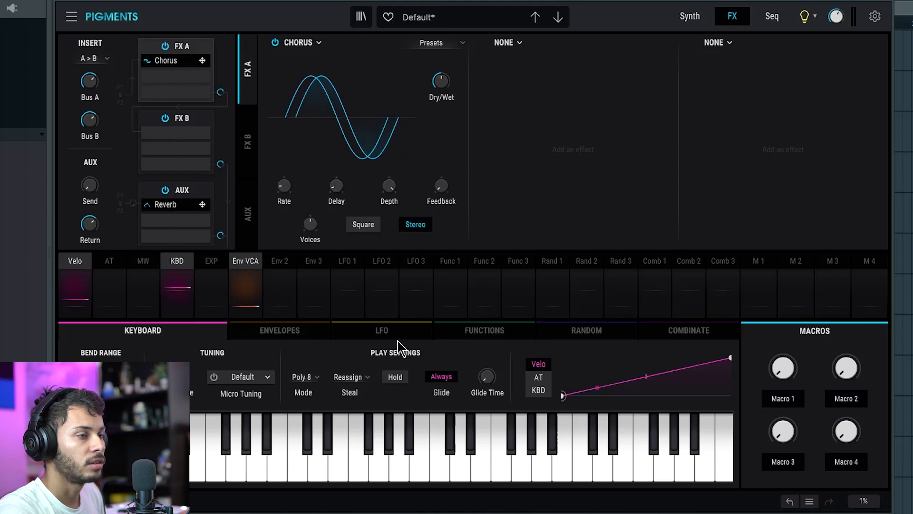
{"action": "left_click_drag", "start_coordinate": [337, 185], "coordinate": [337, 188]}
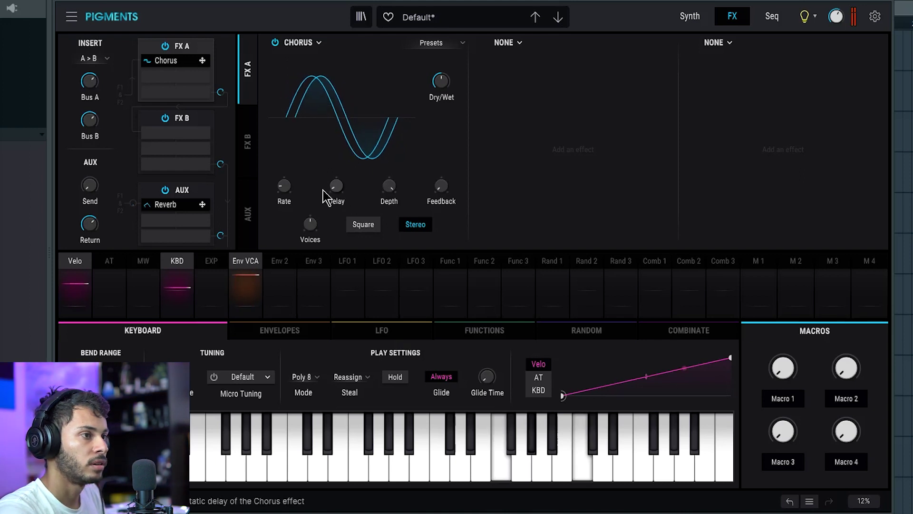
{"action": "mouse_move", "coordinate": [284, 186]}
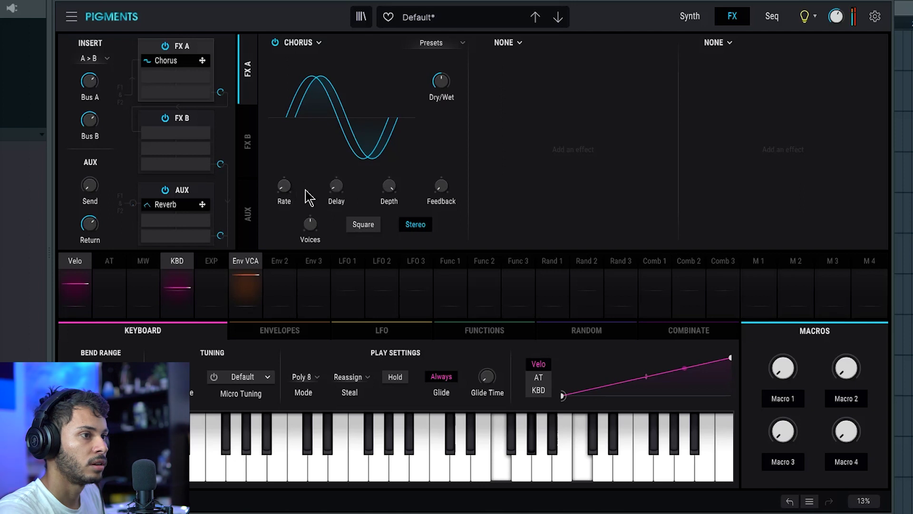
{"action": "mouse_move", "coordinate": [455, 75]}
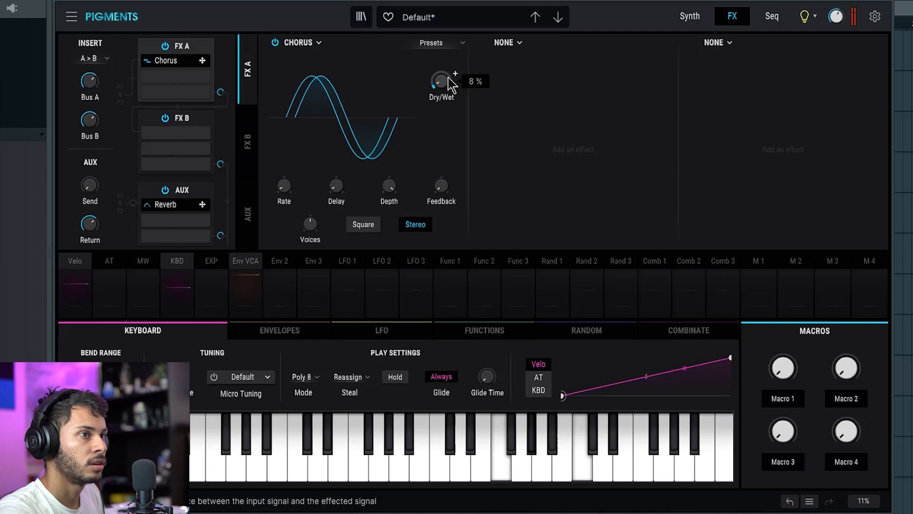
Add a Flanger to the second FX A slot and tune it to a slow rate with reduced feedback and dry/wet.
{"action": "left_click", "coordinate": [518, 43]}
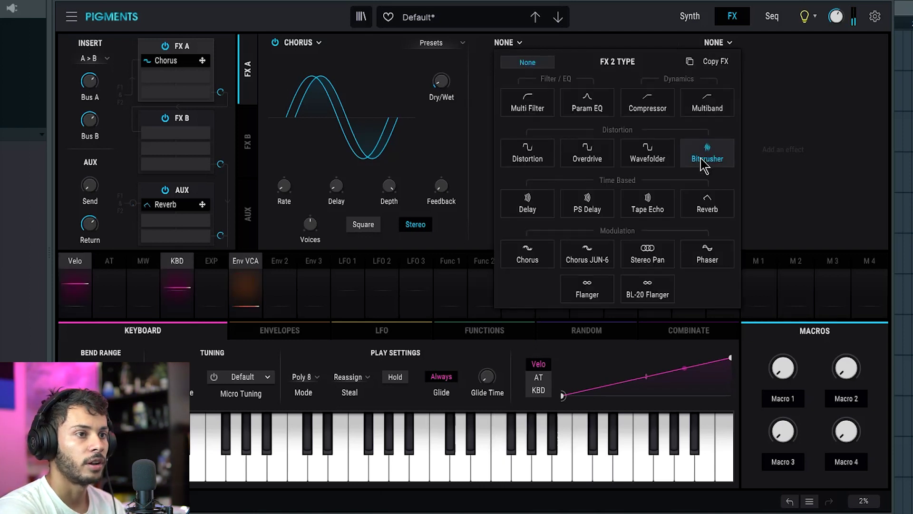
{"action": "left_click", "coordinate": [581, 285]}
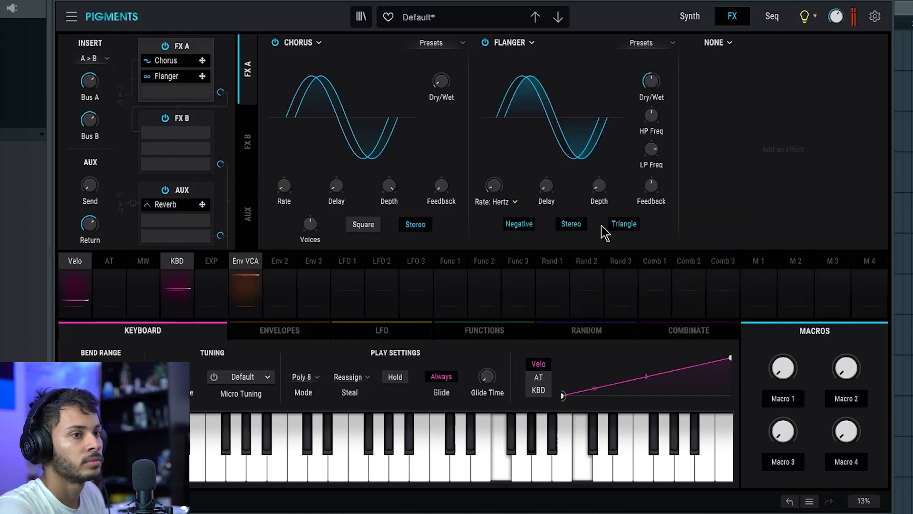
{"action": "mouse_move", "coordinate": [652, 185]}
{"action": "mouse_move", "coordinate": [513, 178]}
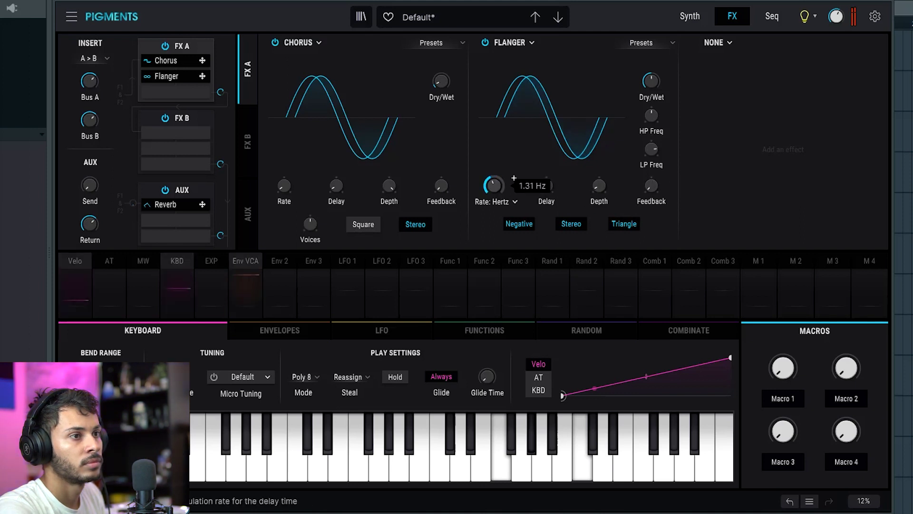
{"action": "scroll", "coordinate": [513, 179], "scroll_direction": "up", "scroll_amount": 5}
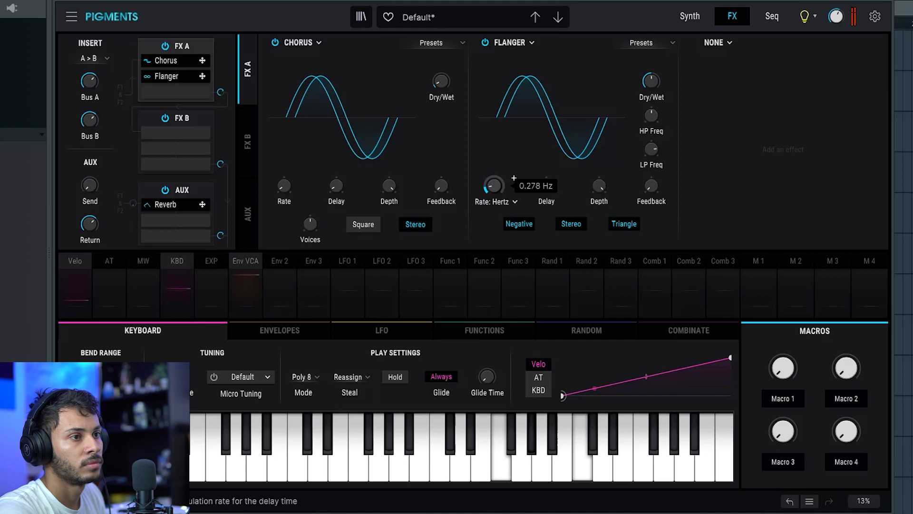
{"action": "scroll", "coordinate": [547, 188], "scroll_direction": "up", "scroll_amount": 5}
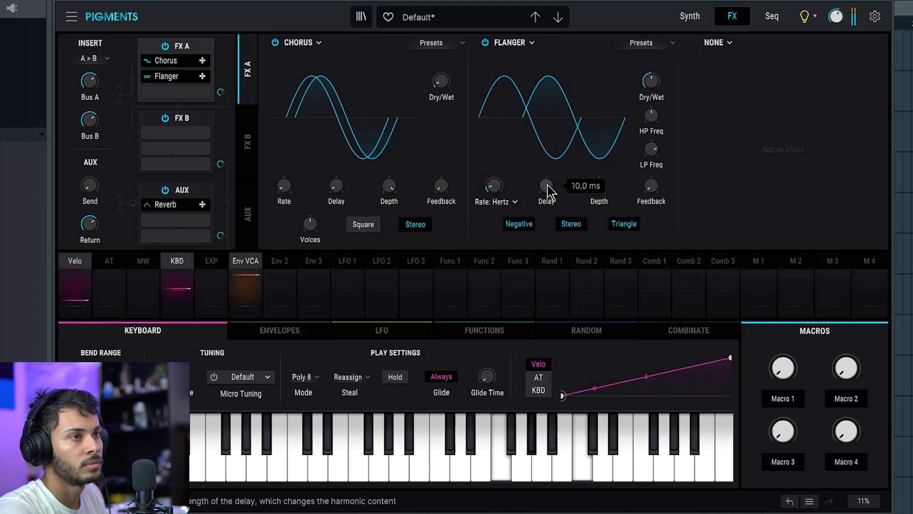
{"action": "left_click_drag", "start_coordinate": [493, 185], "coordinate": [514, 179]}
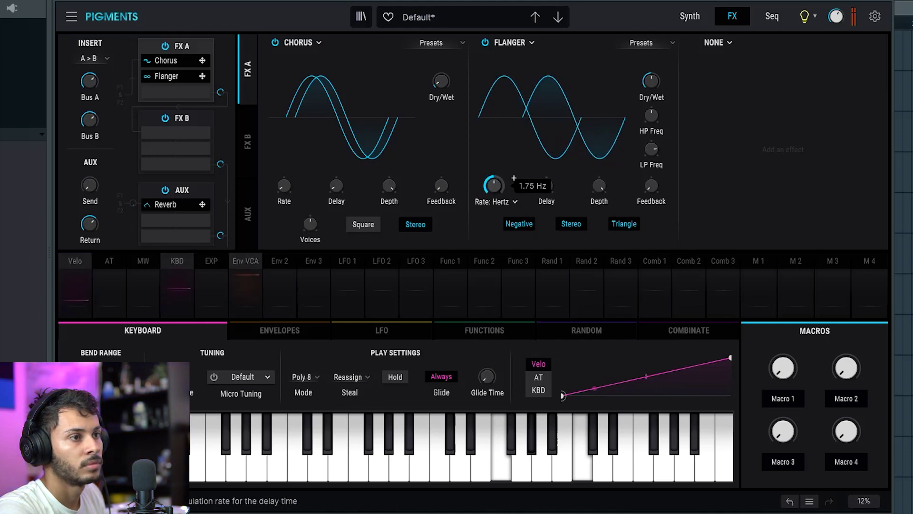
{"action": "scroll", "coordinate": [514, 179], "scroll_direction": "down", "scroll_amount": 3}
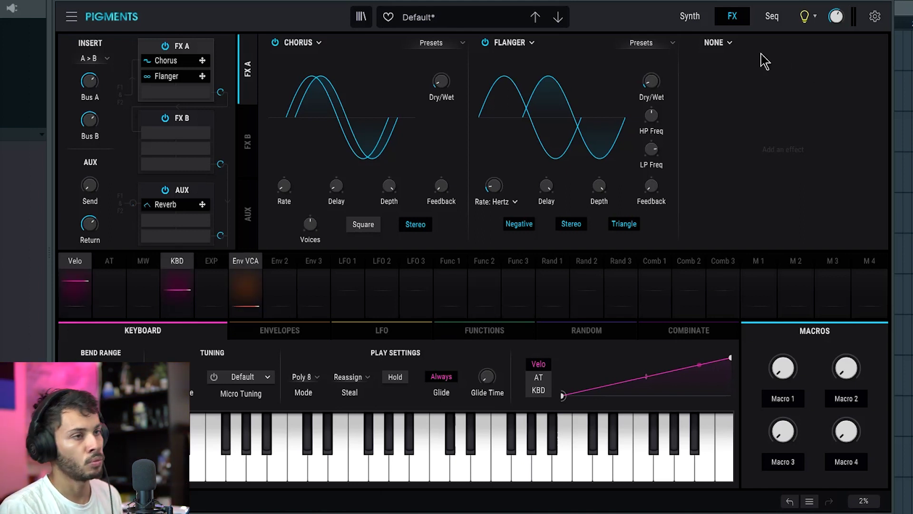
Add a Multiband compressor to the third FX A slot and load its OPP preset.
{"action": "left_click", "coordinate": [727, 46]}
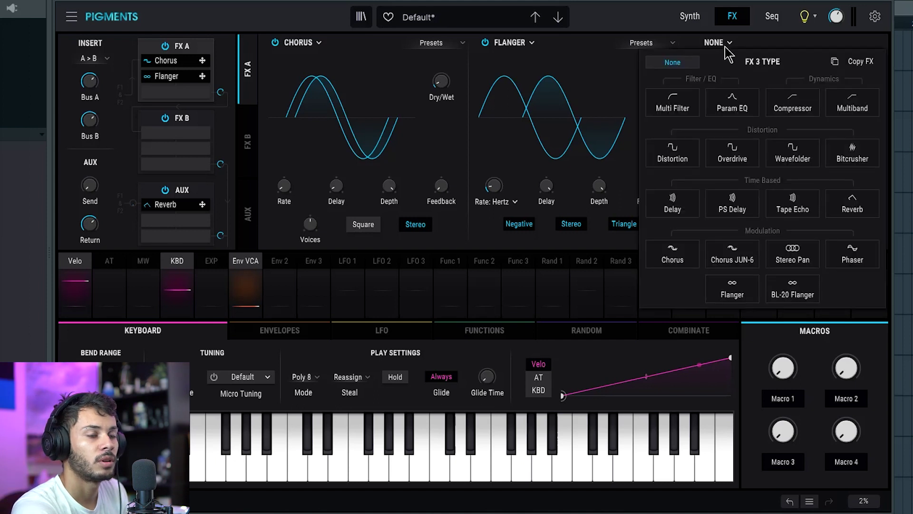
{"action": "left_click", "coordinate": [876, 110]}
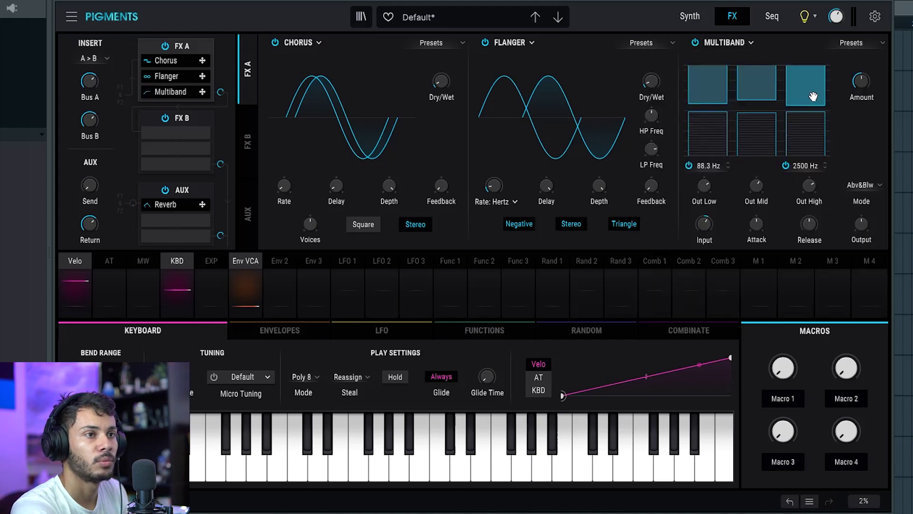
{"action": "left_click", "coordinate": [859, 45]}
{"action": "left_click", "coordinate": [817, 145]}
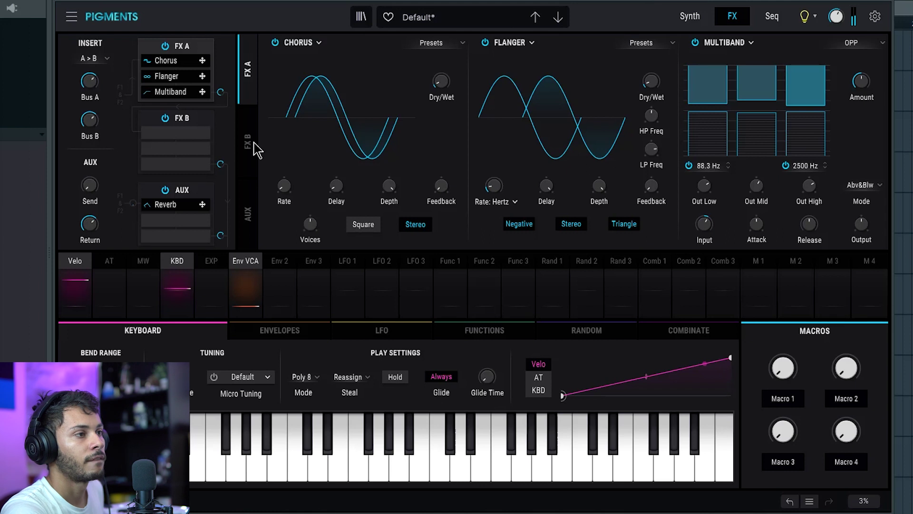
Add a Multi Filter to the first FX B slot in HP mode with a low cutoff.
{"action": "left_click", "coordinate": [188, 128]}
{"action": "left_click", "coordinate": [294, 43]}
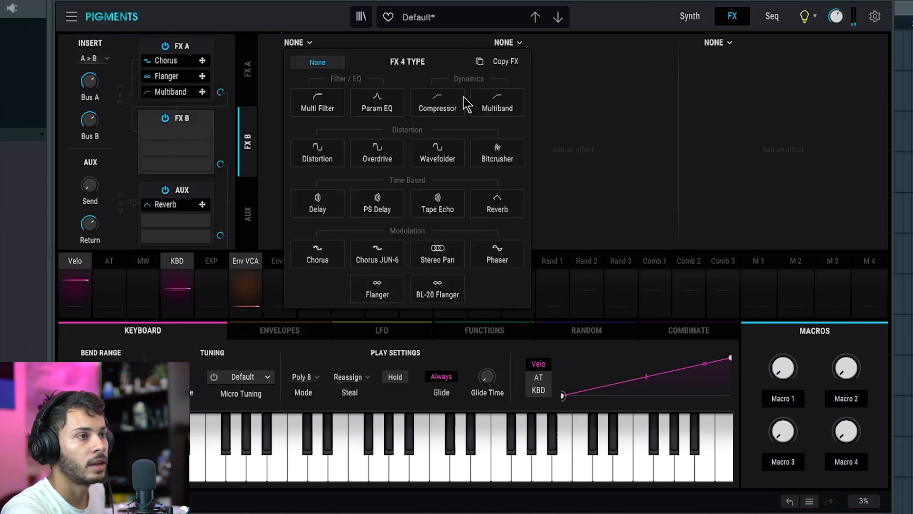
{"action": "left_click", "coordinate": [317, 102]}
{"action": "left_click", "coordinate": [295, 205]}
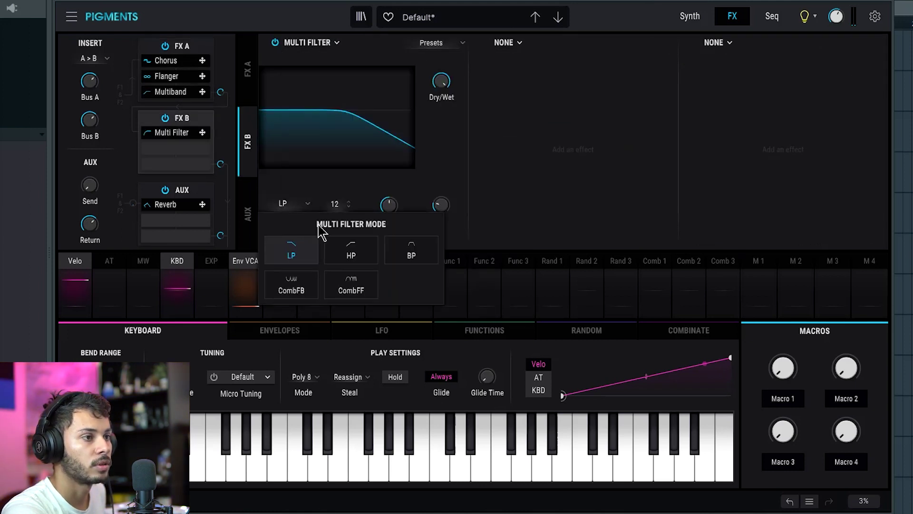
{"action": "left_click", "coordinate": [369, 250]}
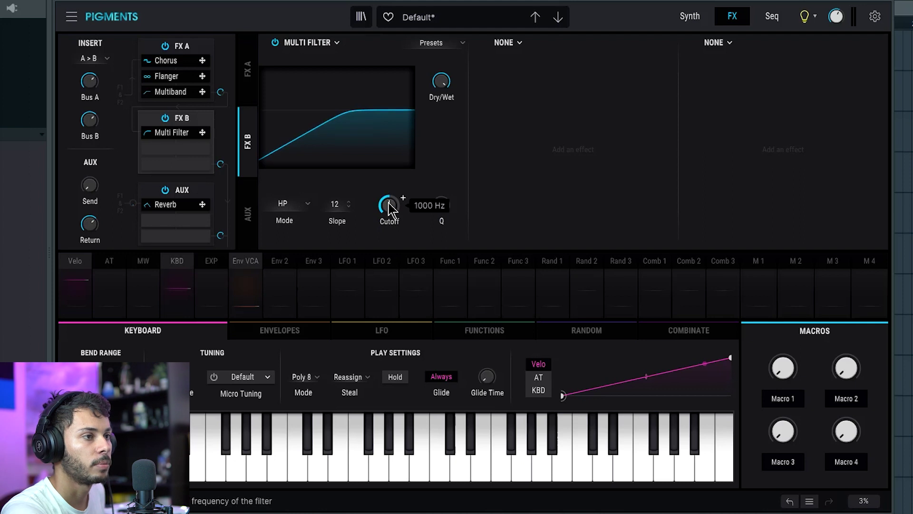
{"action": "mouse_move", "coordinate": [389, 205]}
{"action": "left_mouse_down"}
{"action": "mouse_move", "coordinate": [389, 219]}
{"action": "mouse_move", "coordinate": [389, 203]}
{"action": "left_mouse_up"}
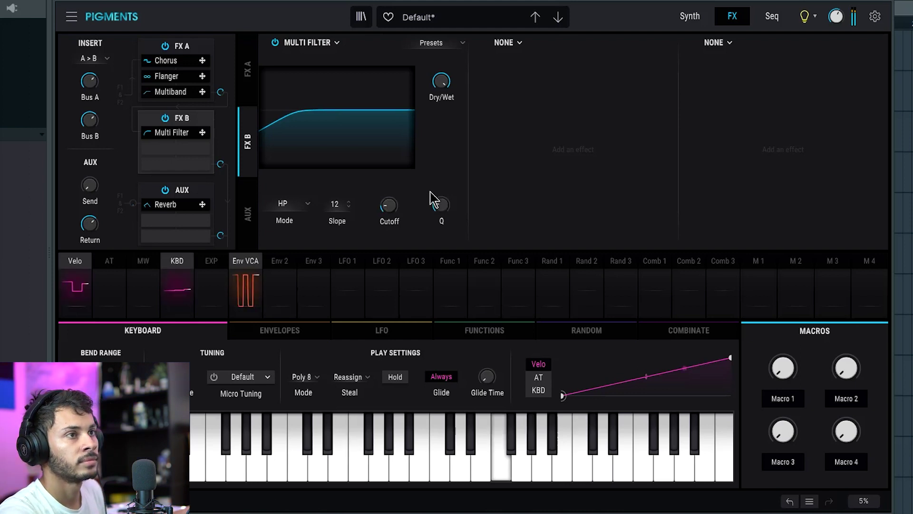
Add a Delay to the second FX B slot and a Reverb to the third.
{"action": "left_click", "coordinate": [511, 46]}
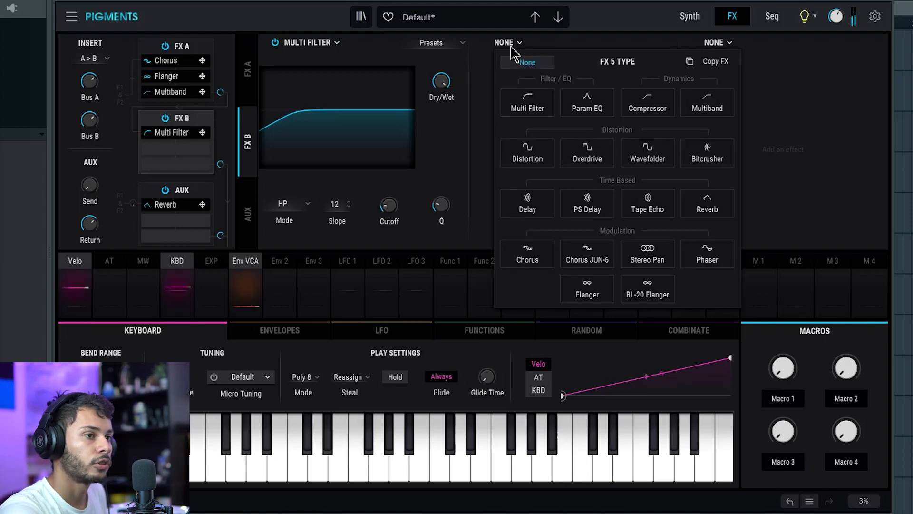
{"action": "left_click", "coordinate": [528, 204]}
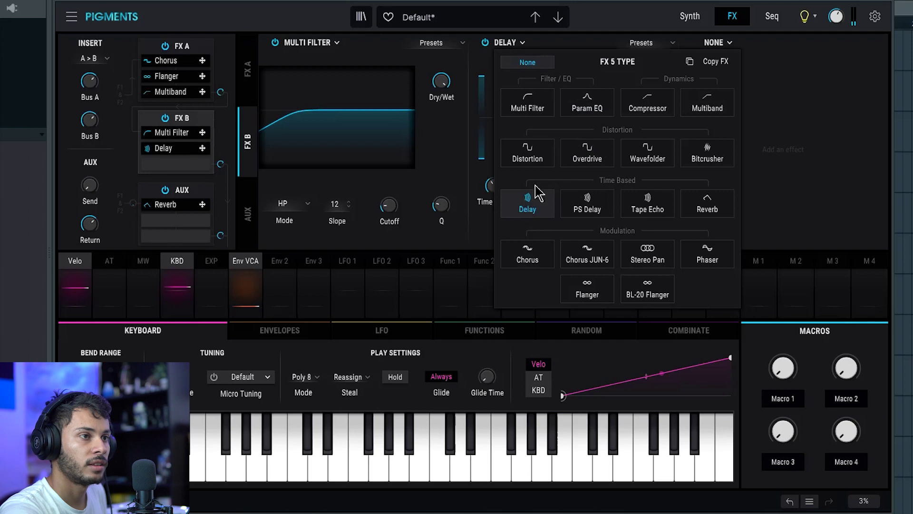
{"action": "left_click", "coordinate": [716, 45]}
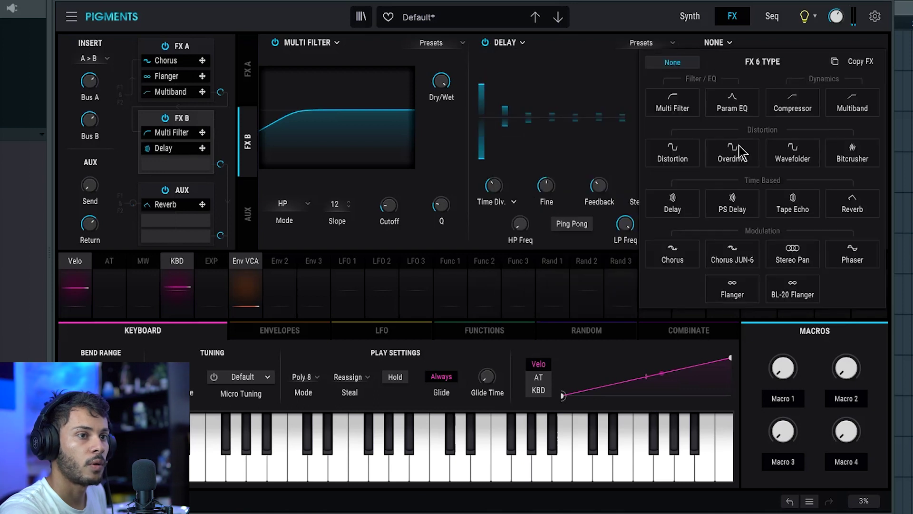
{"action": "left_click", "coordinate": [859, 205]}
Load the Hall preset in the FX B reverb.
{"action": "mouse_move", "coordinate": [769, 202]}
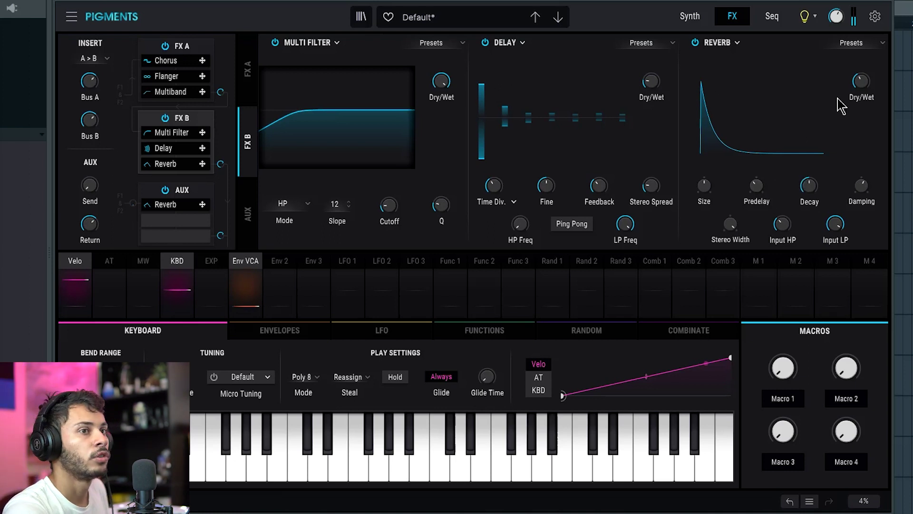
{"action": "left_click", "coordinate": [886, 43]}
{"action": "left_click", "coordinate": [877, 114]}
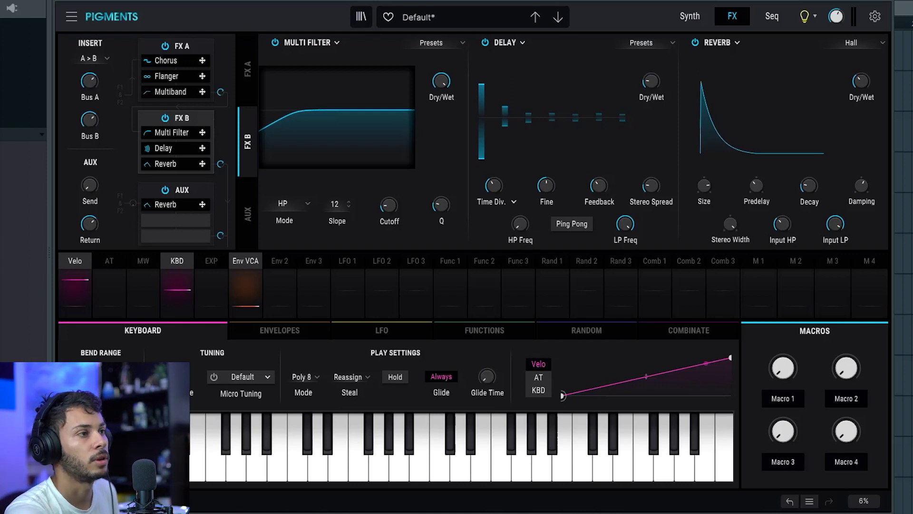
Enable Ping Pong on the delay, raise its feedback to about 0.62 and filter out some of its lows and highs.
{"action": "mouse_move", "coordinate": [650, 82]}
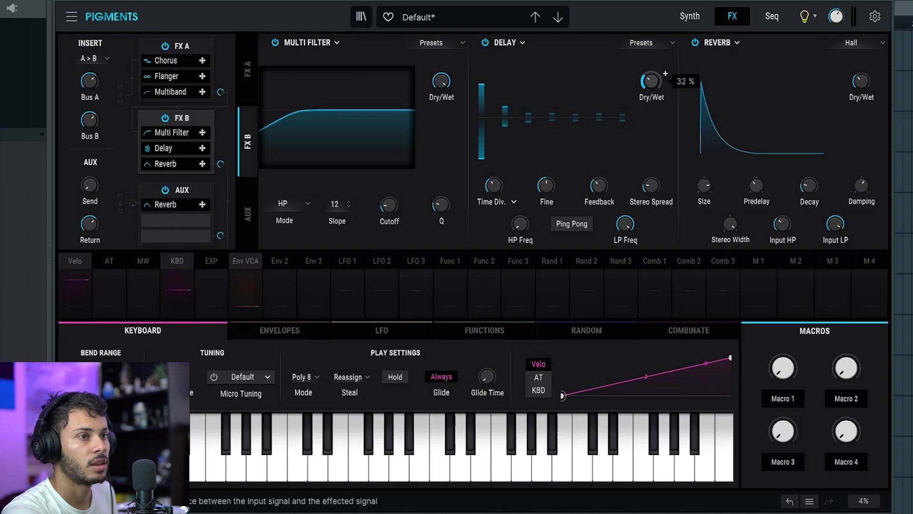
{"action": "left_click", "coordinate": [572, 224]}
{"action": "mouse_move", "coordinate": [614, 178]}
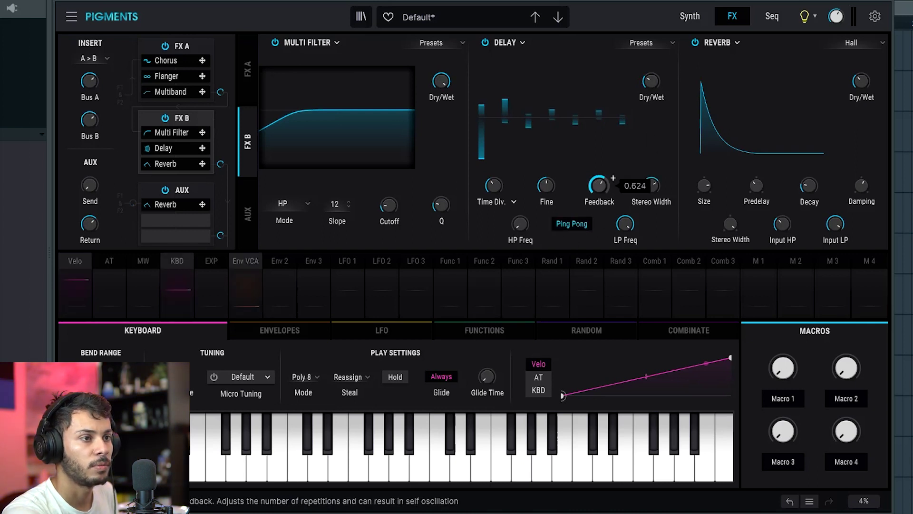
{"action": "mouse_move", "coordinate": [534, 217]}
{"action": "mouse_move", "coordinate": [625, 224]}
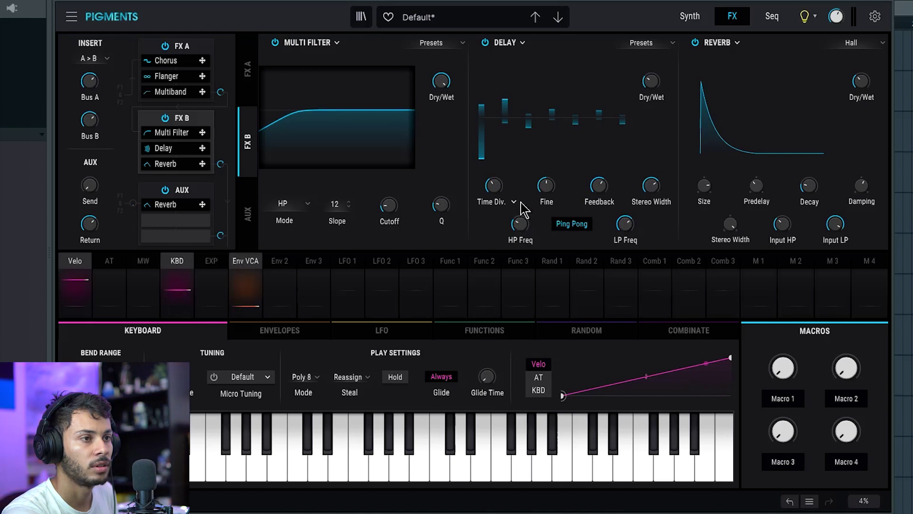
Switch the delay's time mode to dotted time division.
{"action": "left_click", "coordinate": [493, 201]}
{"action": "left_click", "coordinate": [564, 252]}
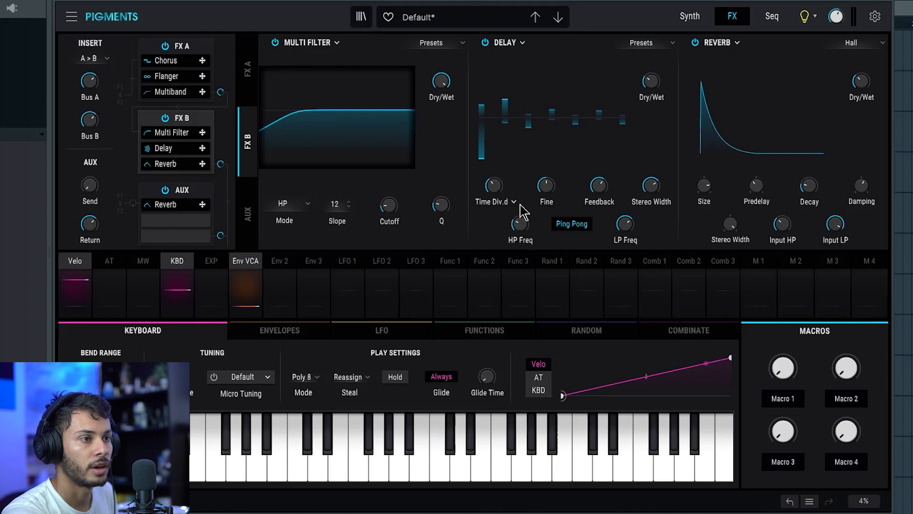
{"action": "mouse_move", "coordinate": [513, 178]}
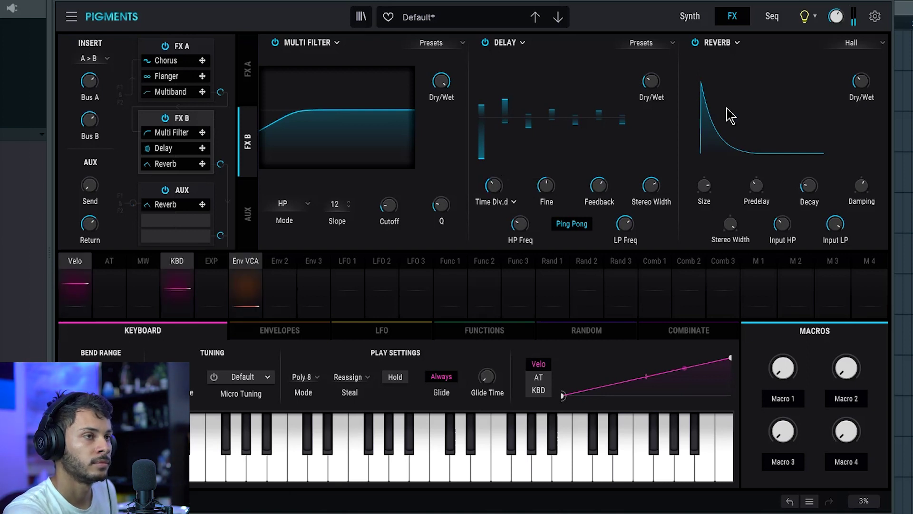
Reduce the delay's feedback to about 0.41 and lower its dry/wet, and set the reverb's dry/wet to about 30 %.
{"action": "mouse_move", "coordinate": [882, 98]}
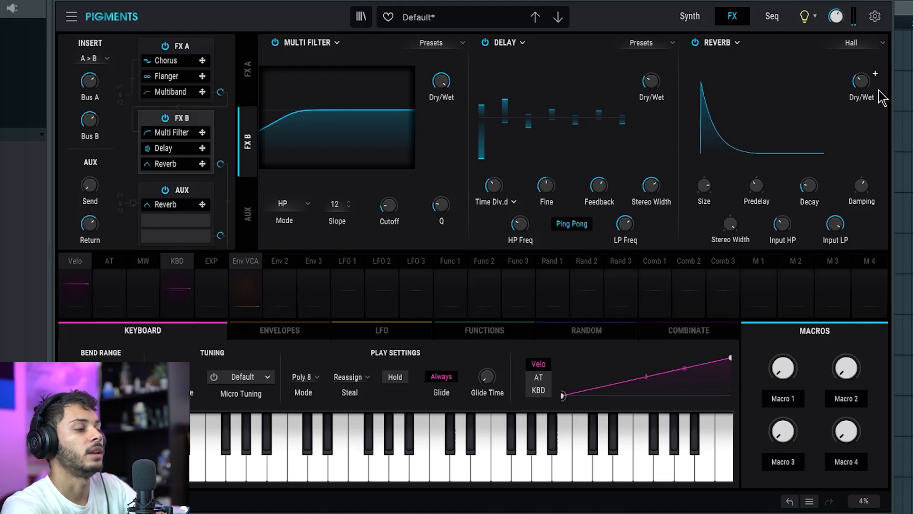
{"action": "left_click_drag", "start_coordinate": [597, 188], "coordinate": [597, 188]}
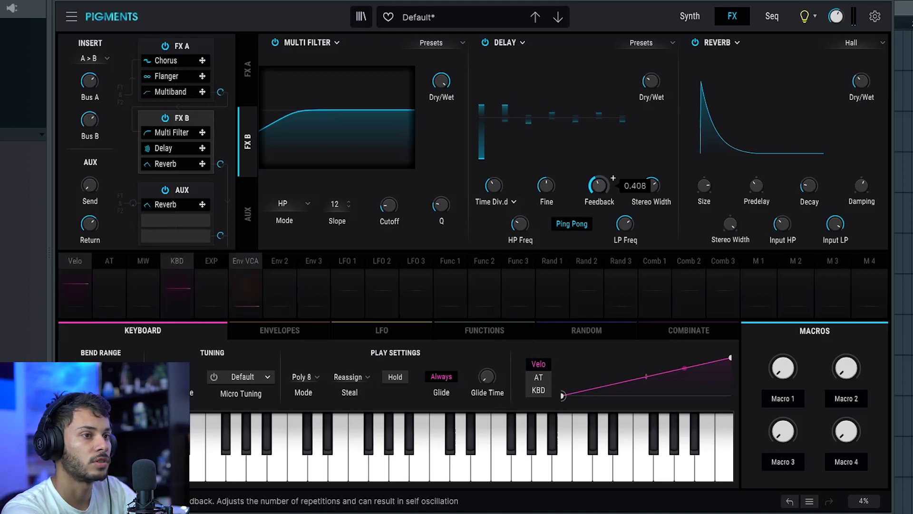
{"action": "left_click_drag", "start_coordinate": [597, 188], "coordinate": [597, 188]}
{"action": "left_click_drag", "start_coordinate": [651, 82], "coordinate": [650, 82]}
{"action": "left_click_drag", "start_coordinate": [861, 82], "coordinate": [860, 82]}
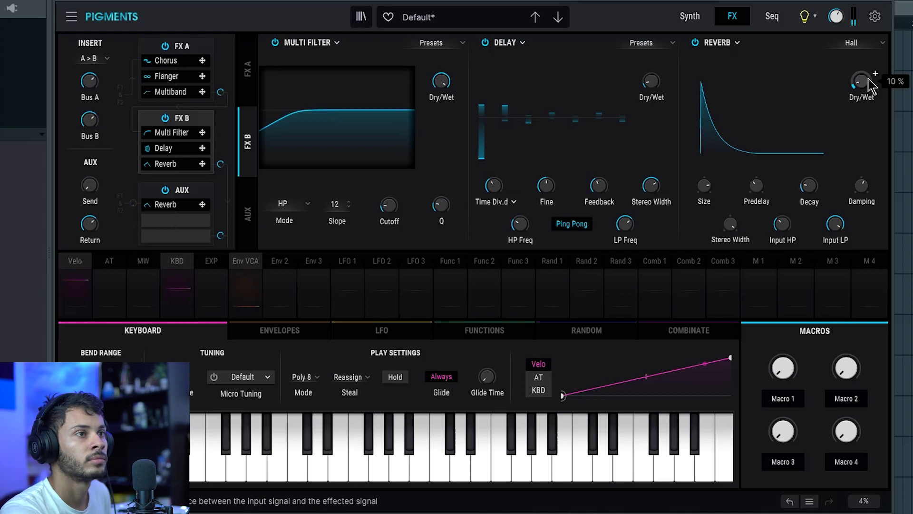
{"action": "left_click_drag", "start_coordinate": [859, 94], "coordinate": [859, 88]}
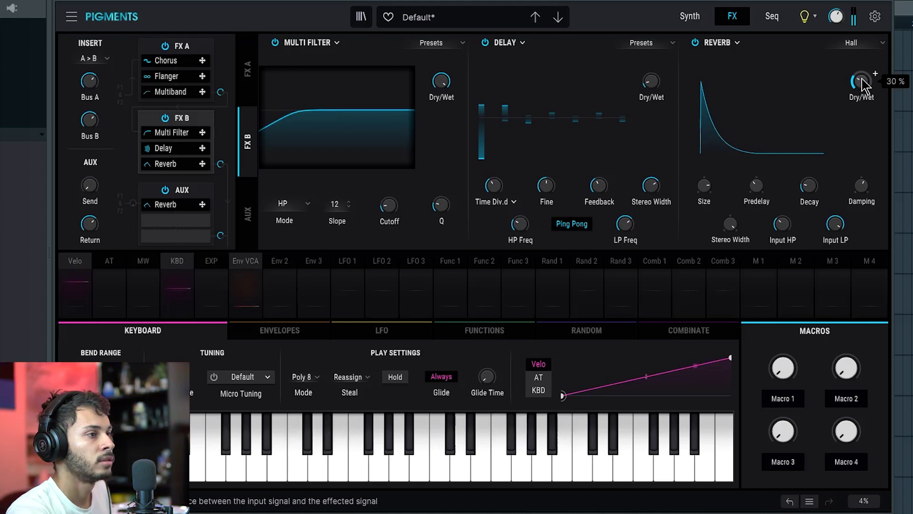
Return to the synth view, select LFO 1 as the modulation source and lower Filter 1's cutoff.
{"action": "left_click", "coordinate": [690, 17]}
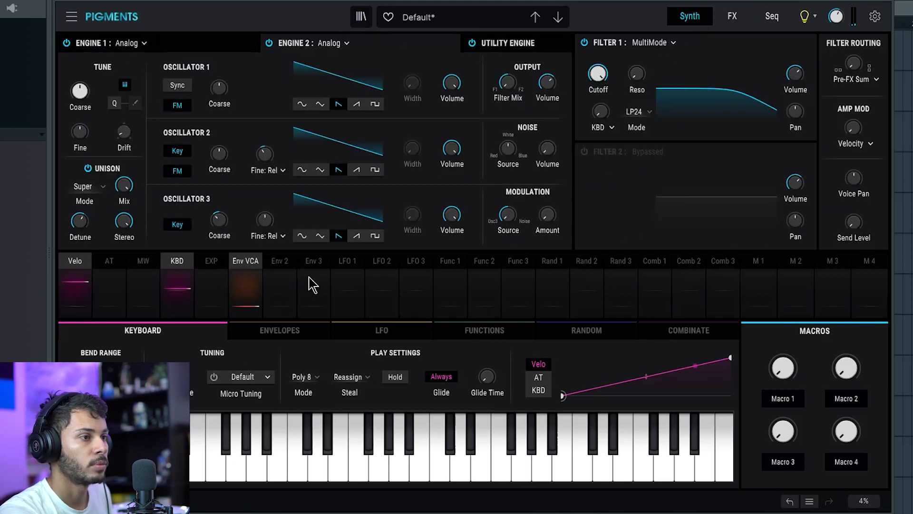
{"action": "left_click", "coordinate": [357, 267]}
{"action": "left_click_drag", "start_coordinate": [598, 73], "coordinate": [598, 102]}
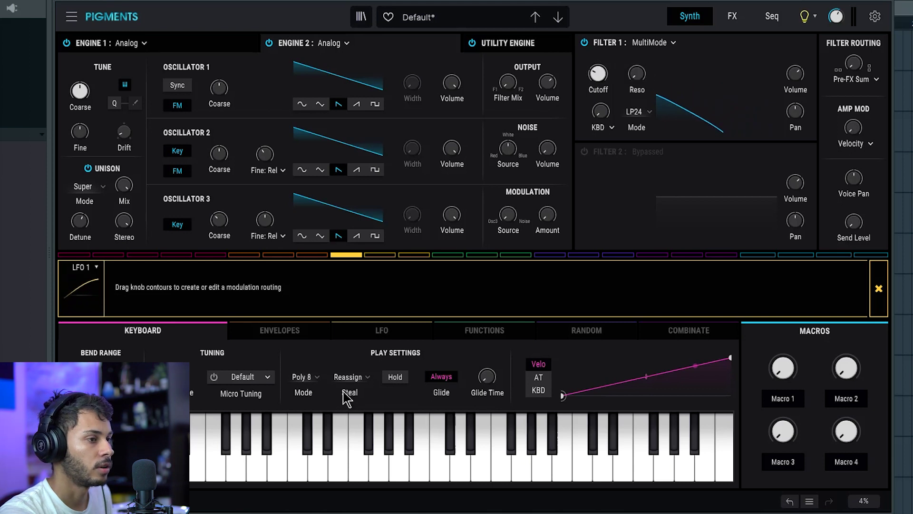
Shape LFO 1 into a descending sawtooth using its waveform and symmetry, and make it unipolar.
{"action": "left_click", "coordinate": [375, 333]}
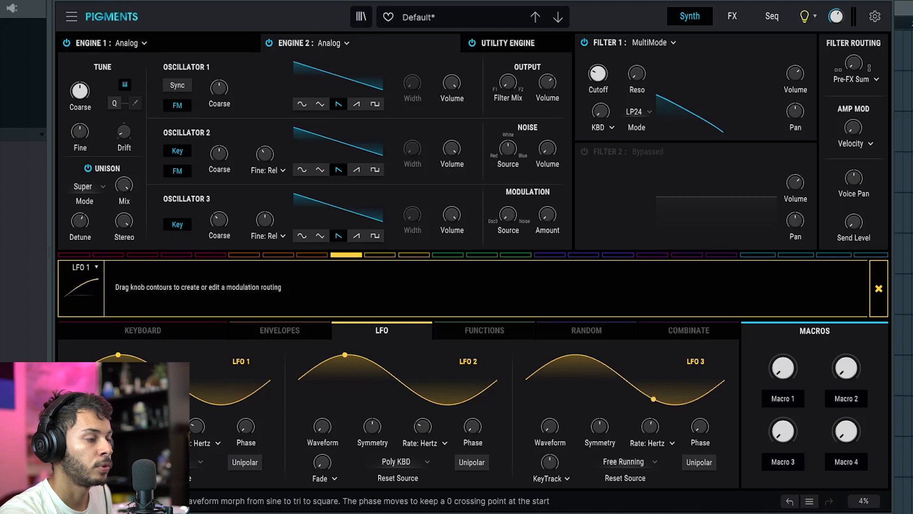
{"action": "left_click_drag", "start_coordinate": [196, 426], "coordinate": [196, 416]}
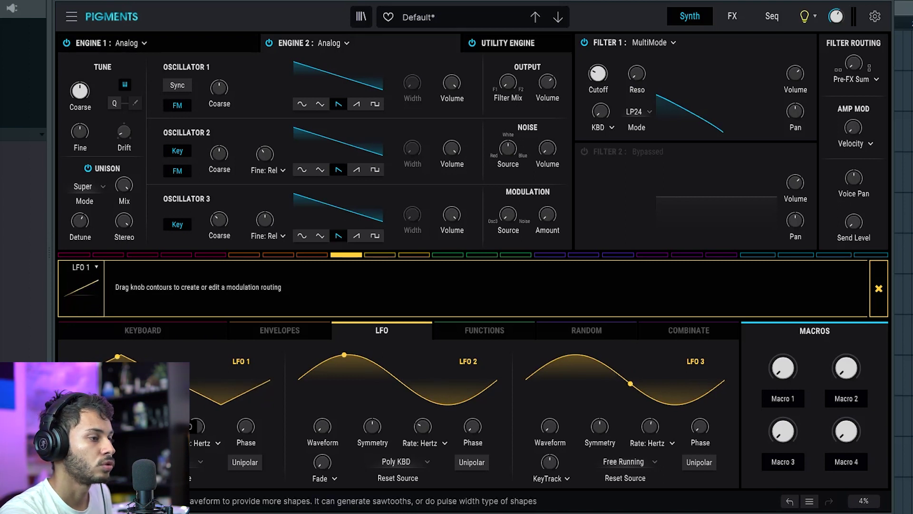
{"action": "left_click_drag", "start_coordinate": [196, 426], "coordinate": [196, 414]}
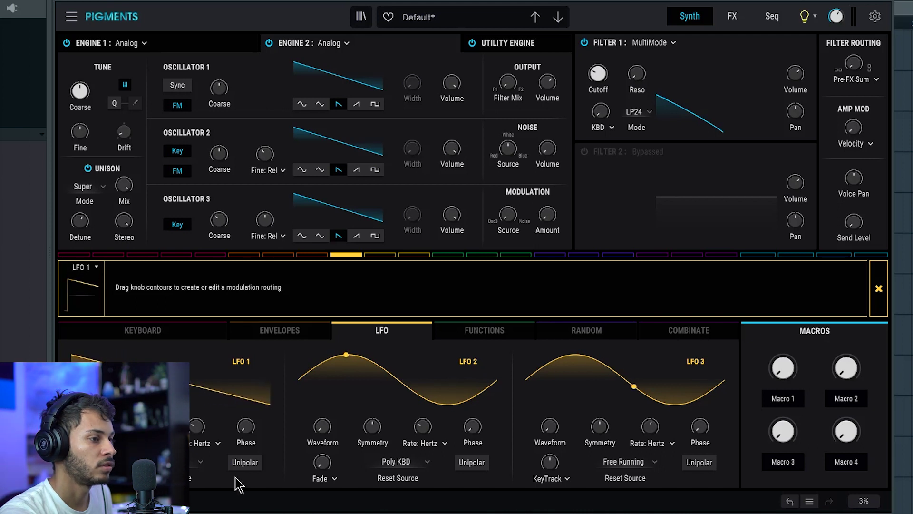
{"action": "left_click", "coordinate": [247, 464]}
Modulate Filter 1's cutoff with LFO 1 by about 0.29 and sync the LFO's rate at 1/8.
{"action": "left_click_drag", "start_coordinate": [597, 82], "coordinate": [597, 76]}
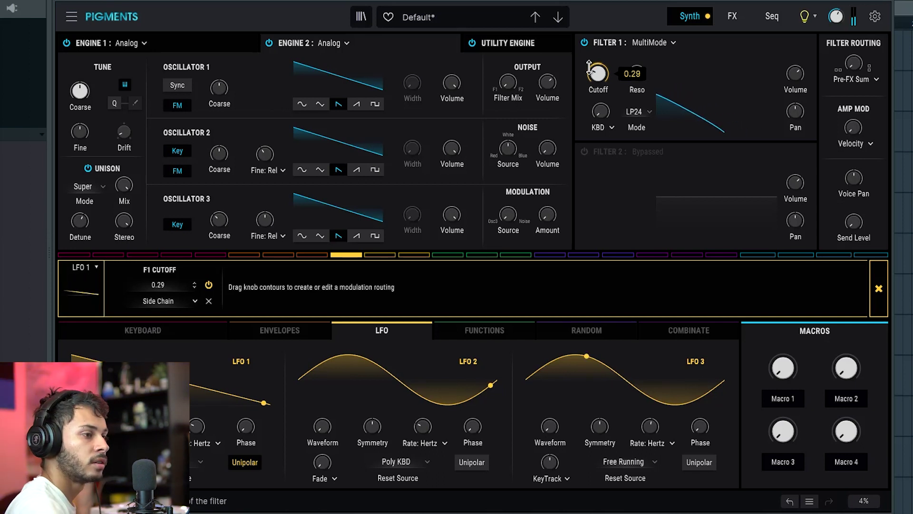
{"action": "left_click", "coordinate": [220, 443]}
{"action": "left_click", "coordinate": [195, 430]}
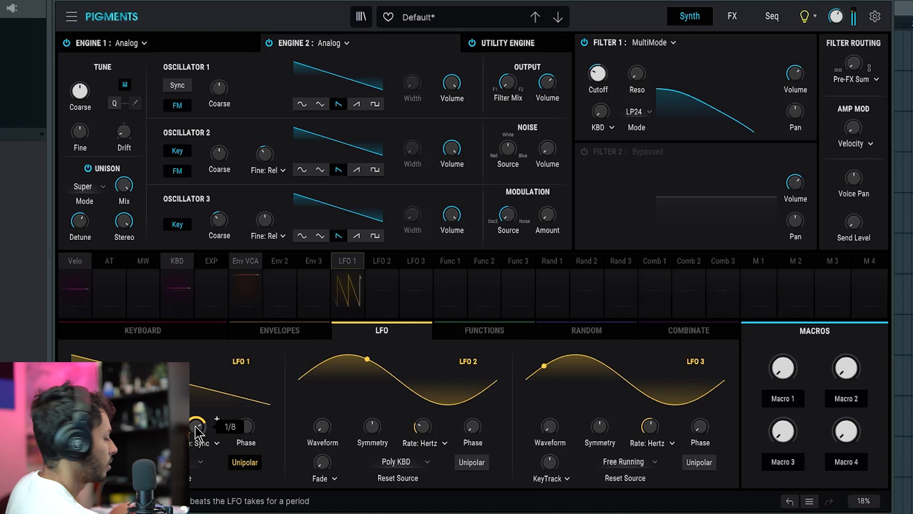
Set LFO 1's reset source to Free Running and its modulation amount on Filter 1's cutoff to 0.34.
{"action": "left_click", "coordinate": [191, 470]}
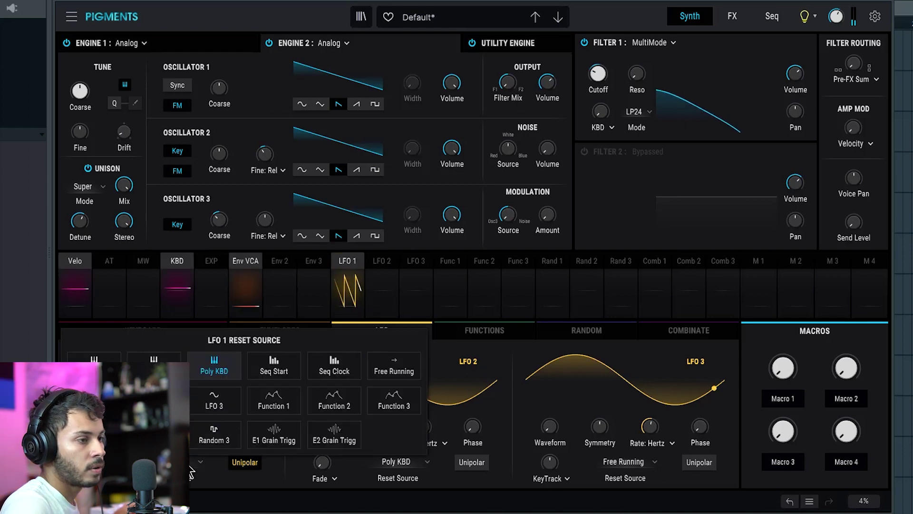
{"action": "left_click", "coordinate": [399, 373]}
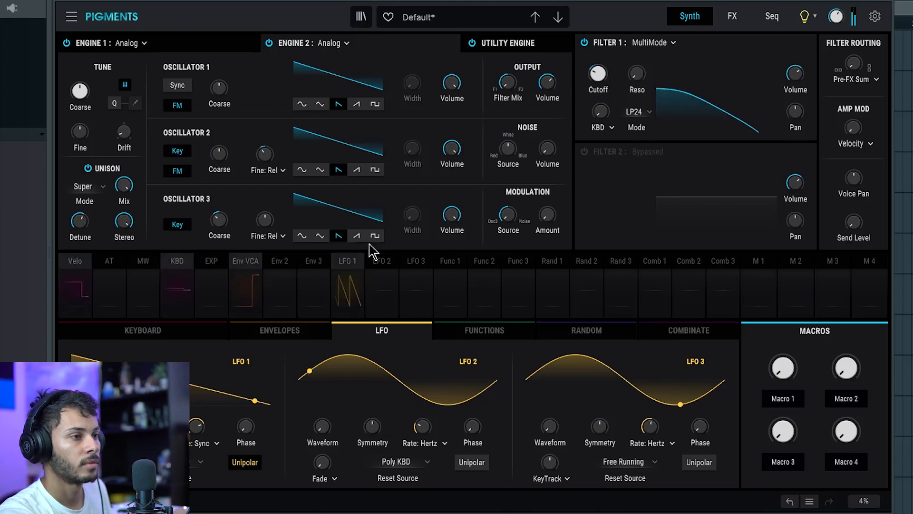
{"action": "left_click", "coordinate": [350, 261]}
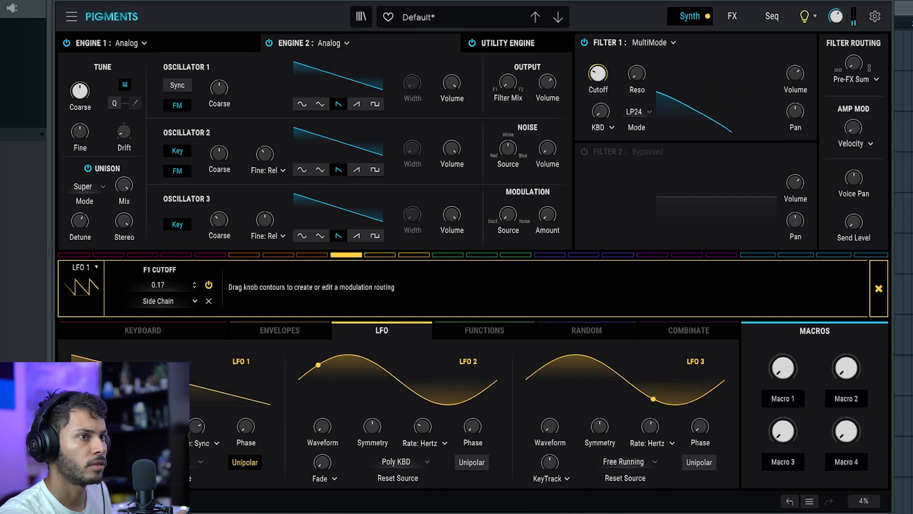
{"action": "mouse_move", "coordinate": [598, 74]}
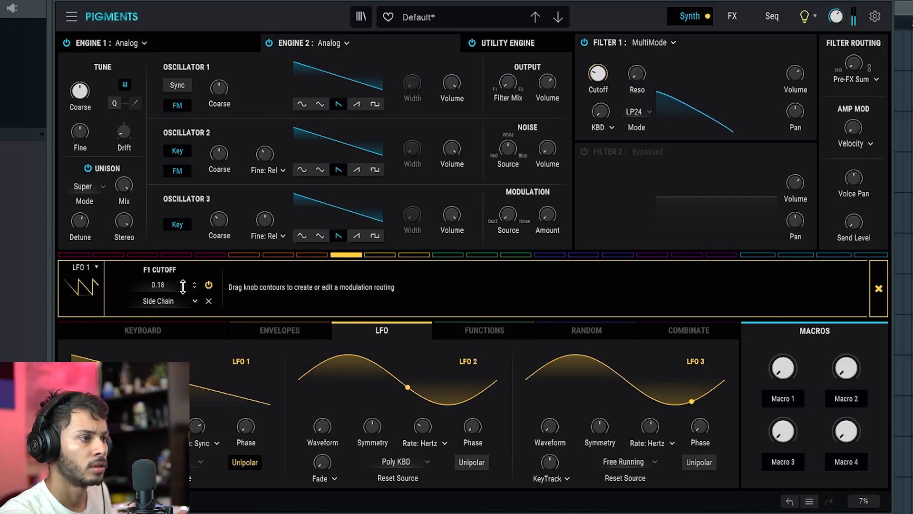
{"action": "left_click_drag", "start_coordinate": [158, 284], "coordinate": [157, 288]}
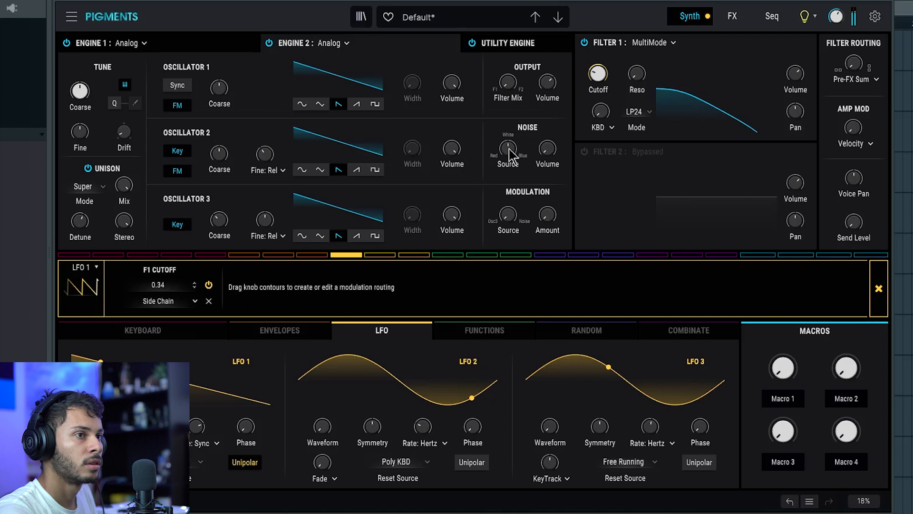
{"action": "mouse_move", "coordinate": [599, 75]}
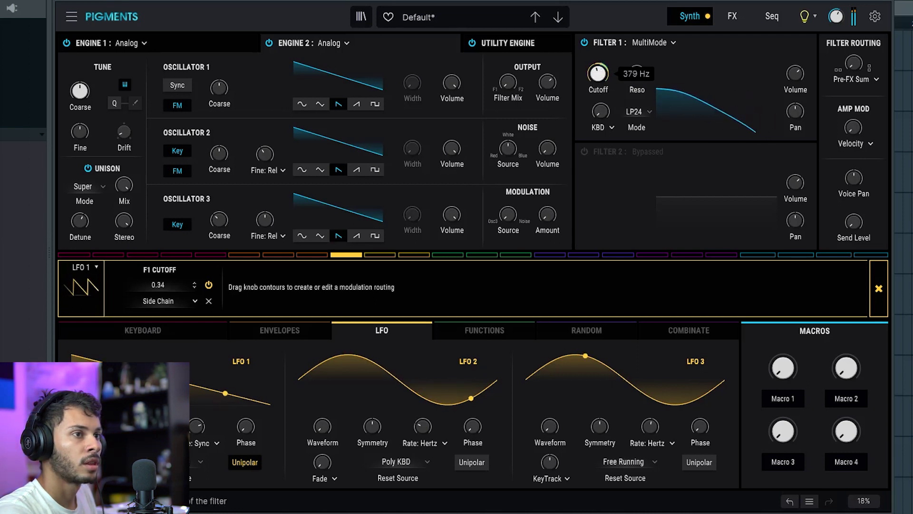
Change Filter 1 to the Jup-8 type with resonance around 0.224 and its cutoff fully open.
{"action": "mouse_move", "coordinate": [637, 73]}
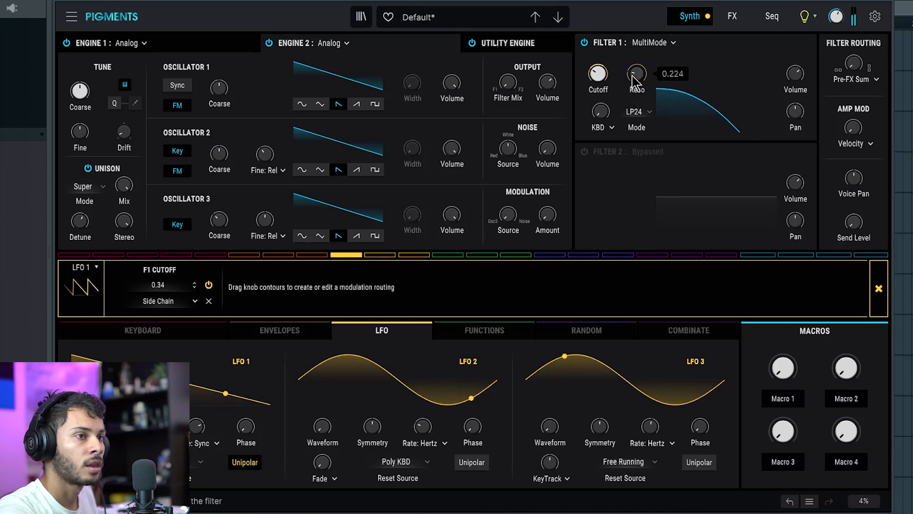
{"action": "left_click", "coordinate": [650, 43]}
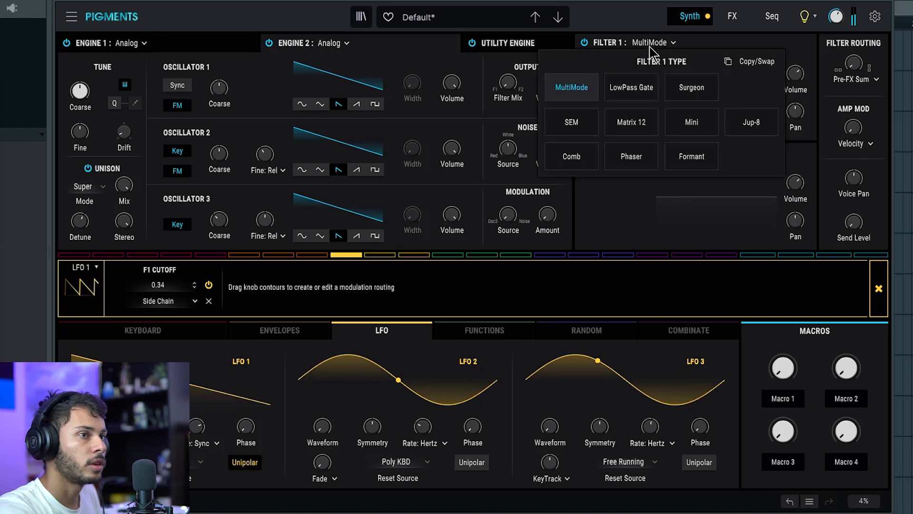
{"action": "left_click", "coordinate": [751, 124]}
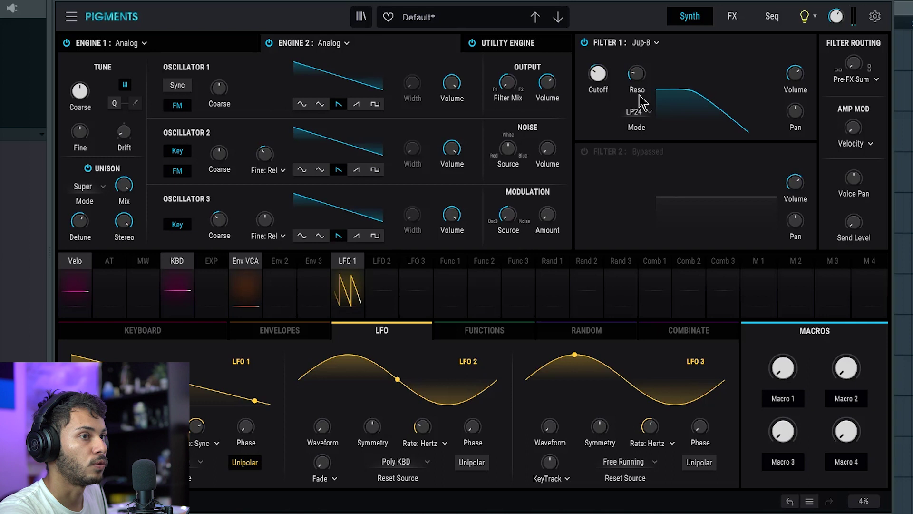
{"action": "scroll", "coordinate": [603, 84], "scroll_direction": "up", "scroll_amount": 15}
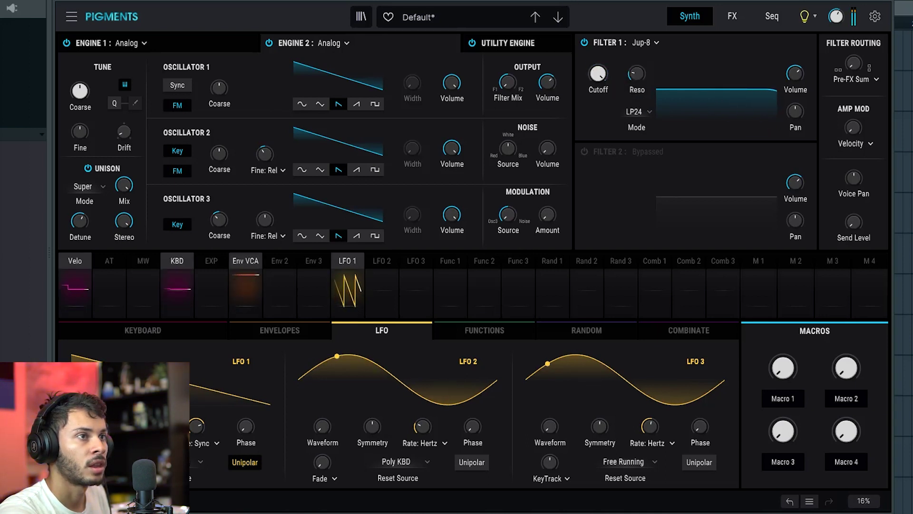
{"action": "mouse_move", "coordinate": [644, 76]}
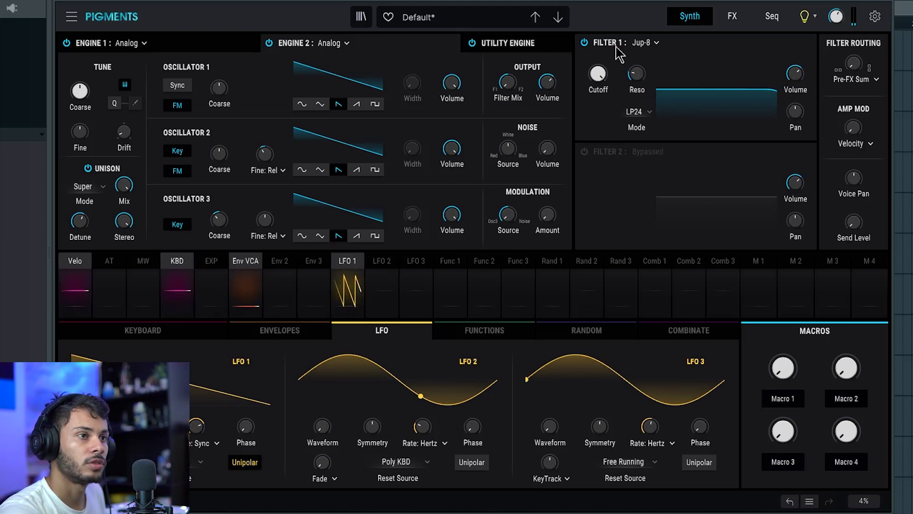
Remove LFO 1's modulation routing from Filter 1's cutoff.
{"action": "left_click", "coordinate": [337, 275]}
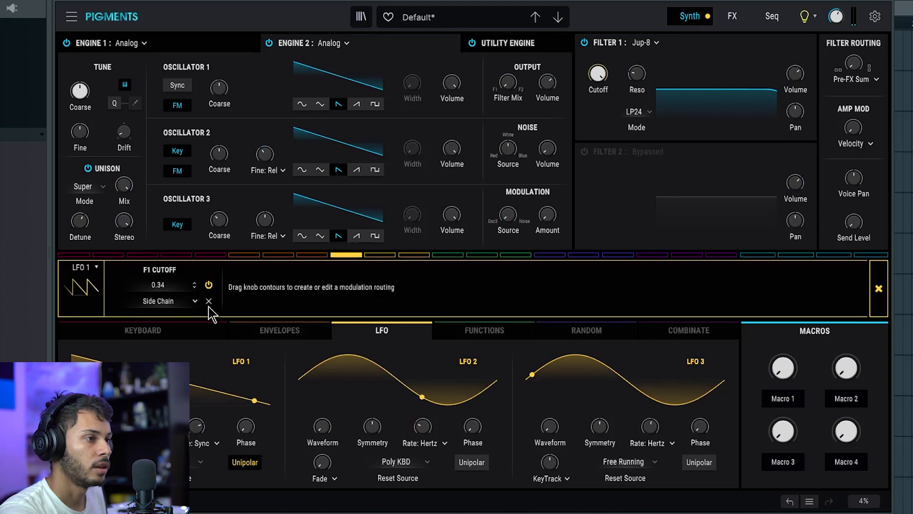
{"action": "left_click", "coordinate": [878, 294]}
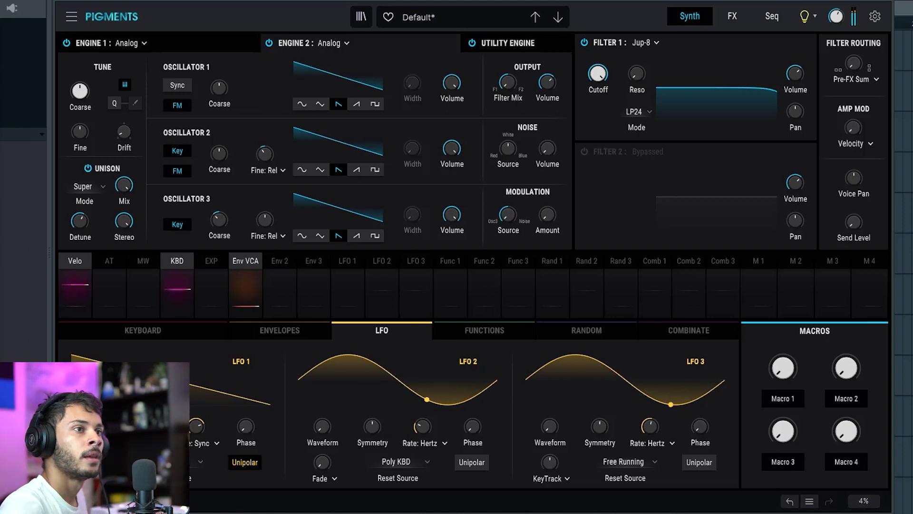
Try the Mini and Matrix 12 filter types on Filter 1.
{"action": "left_click", "coordinate": [656, 43]}
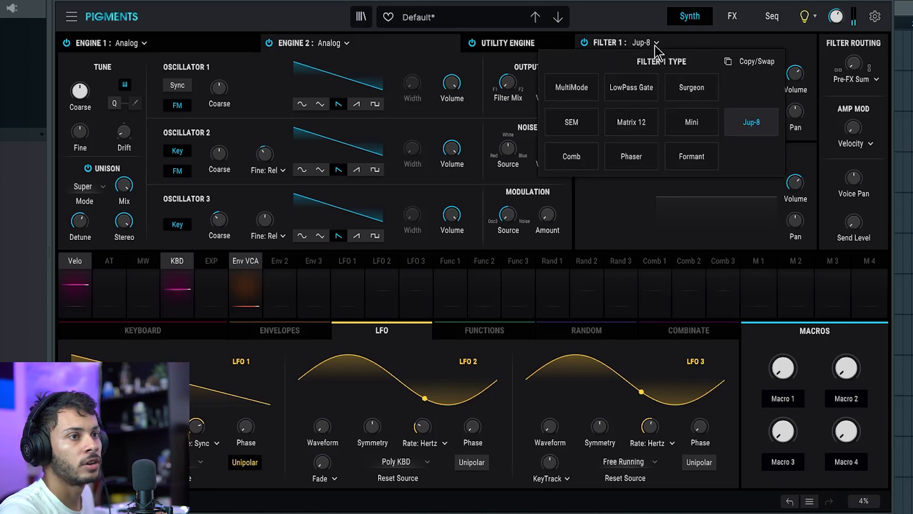
{"action": "left_click", "coordinate": [700, 132]}
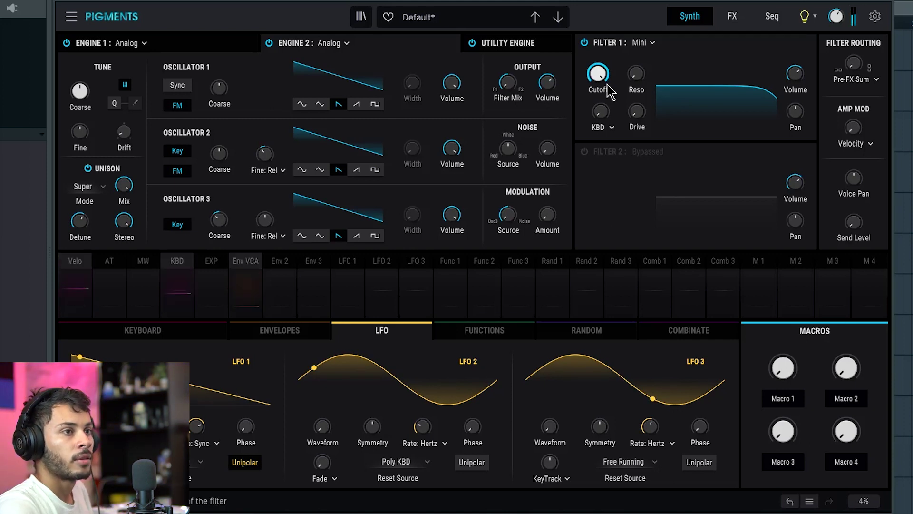
{"action": "left_click", "coordinate": [644, 44]}
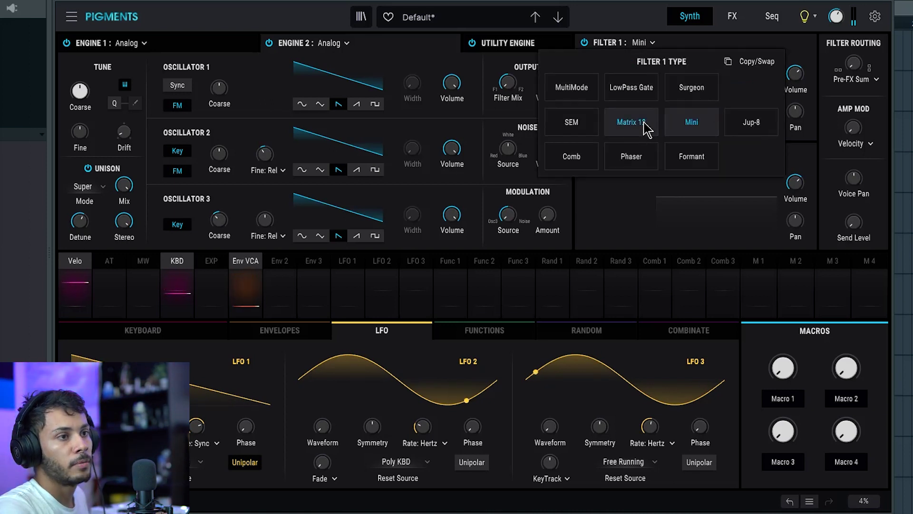
{"action": "left_click", "coordinate": [629, 124]}
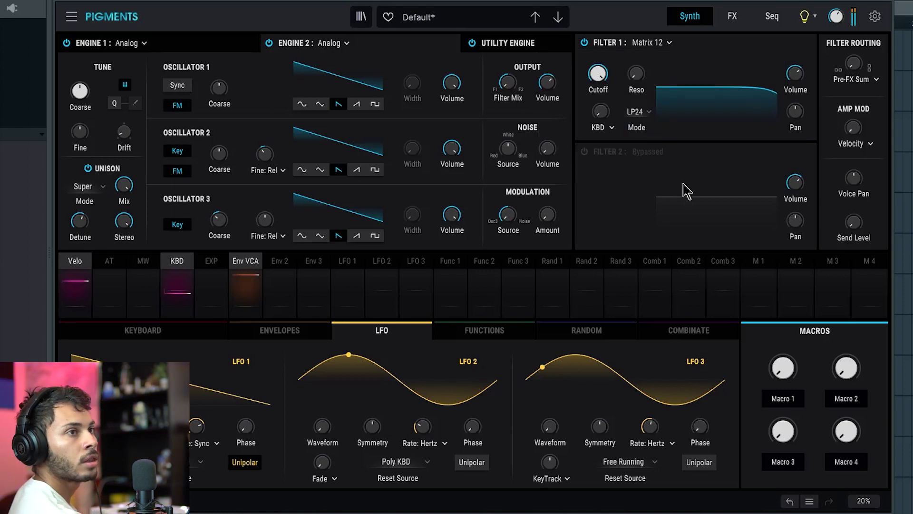
Switch Filter 1 to the SEM type, try its Band-Pass mode and reset the mode to 100 % Low-Pass.
{"action": "left_click", "coordinate": [665, 47]}
{"action": "left_click", "coordinate": [588, 130]}
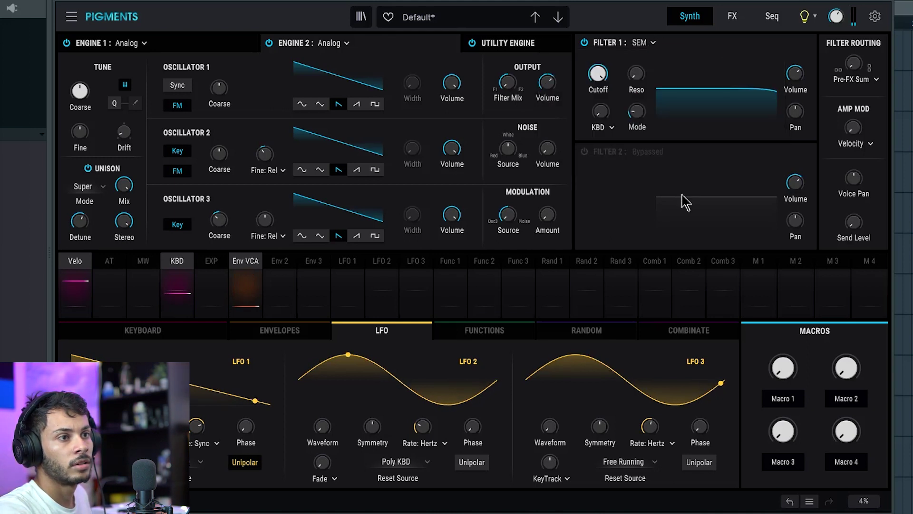
{"action": "left_click_drag", "start_coordinate": [650, 117], "coordinate": [651, 103]}
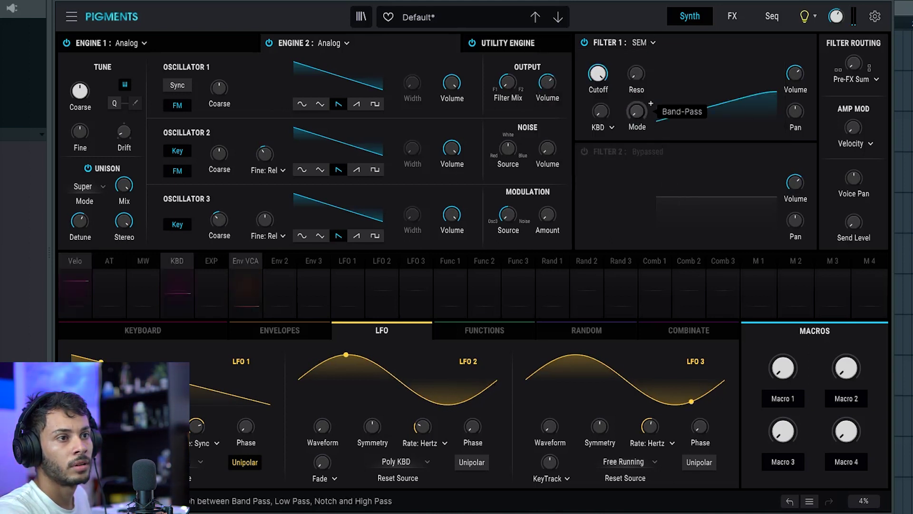
{"action": "double_click", "coordinate": [651, 103]}
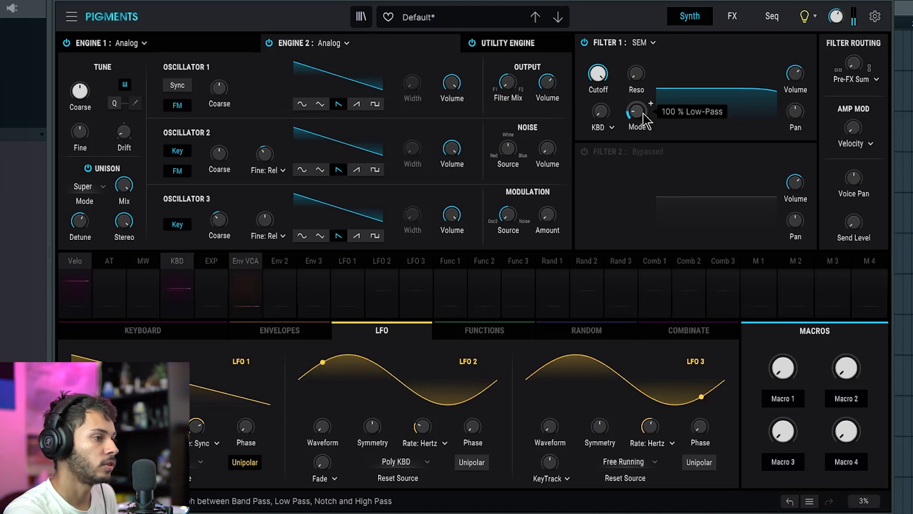
Compare the MultiMode type on Filter 1 and return the filter to SEM.
{"action": "left_click", "coordinate": [651, 43]}
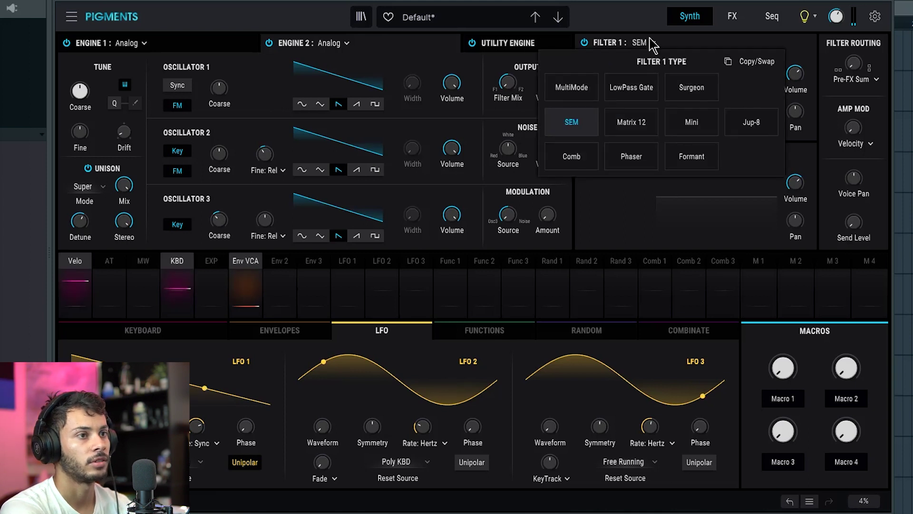
{"action": "left_click", "coordinate": [590, 88]}
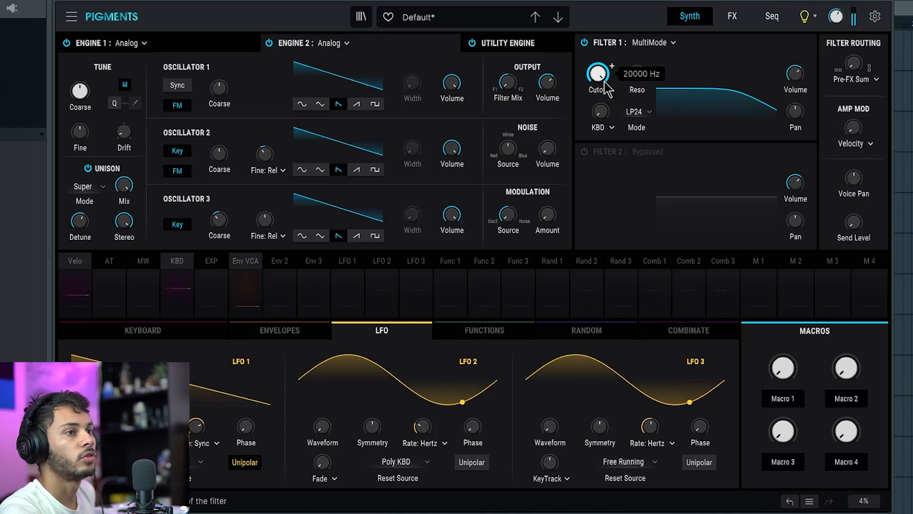
{"action": "left_click", "coordinate": [650, 43]}
{"action": "left_click", "coordinate": [595, 123]}
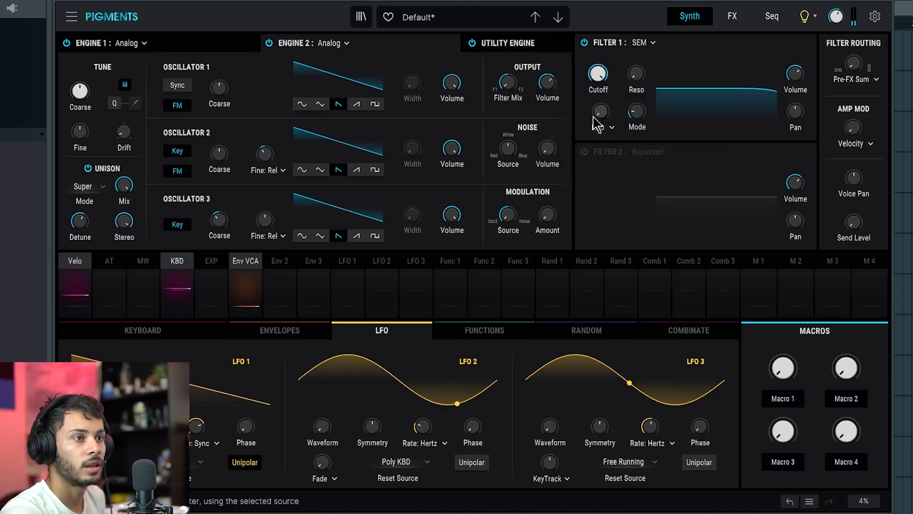